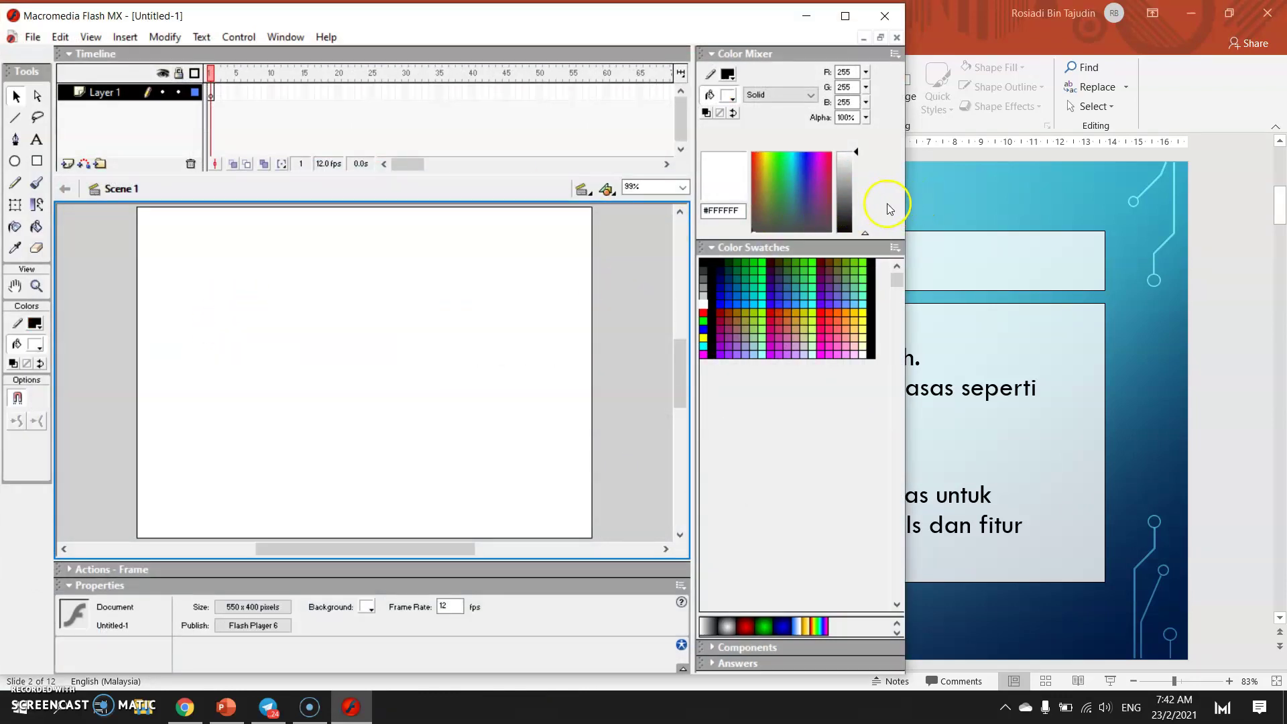
# Step: Maximize the program window and centre the blank stage in the work area
pyautogui.moveTo(907, 201); pyautogui.dragTo(1017, 202)
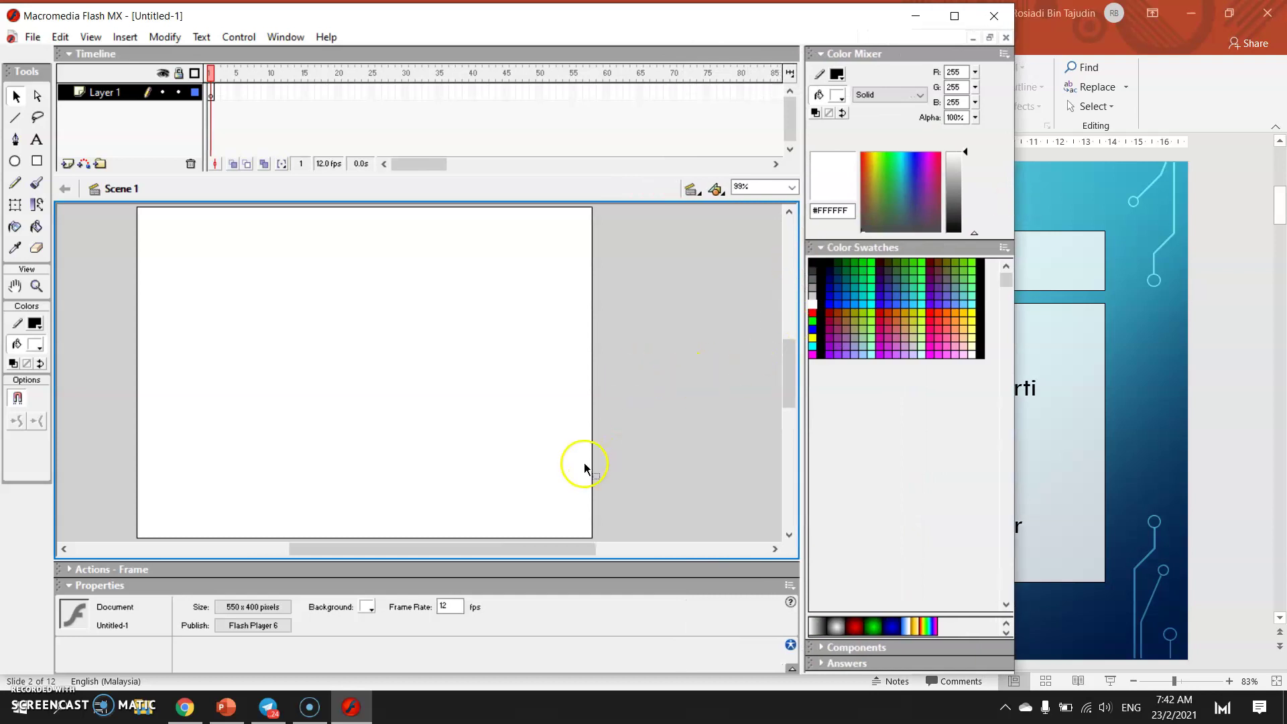
pyautogui.click(954, 16)
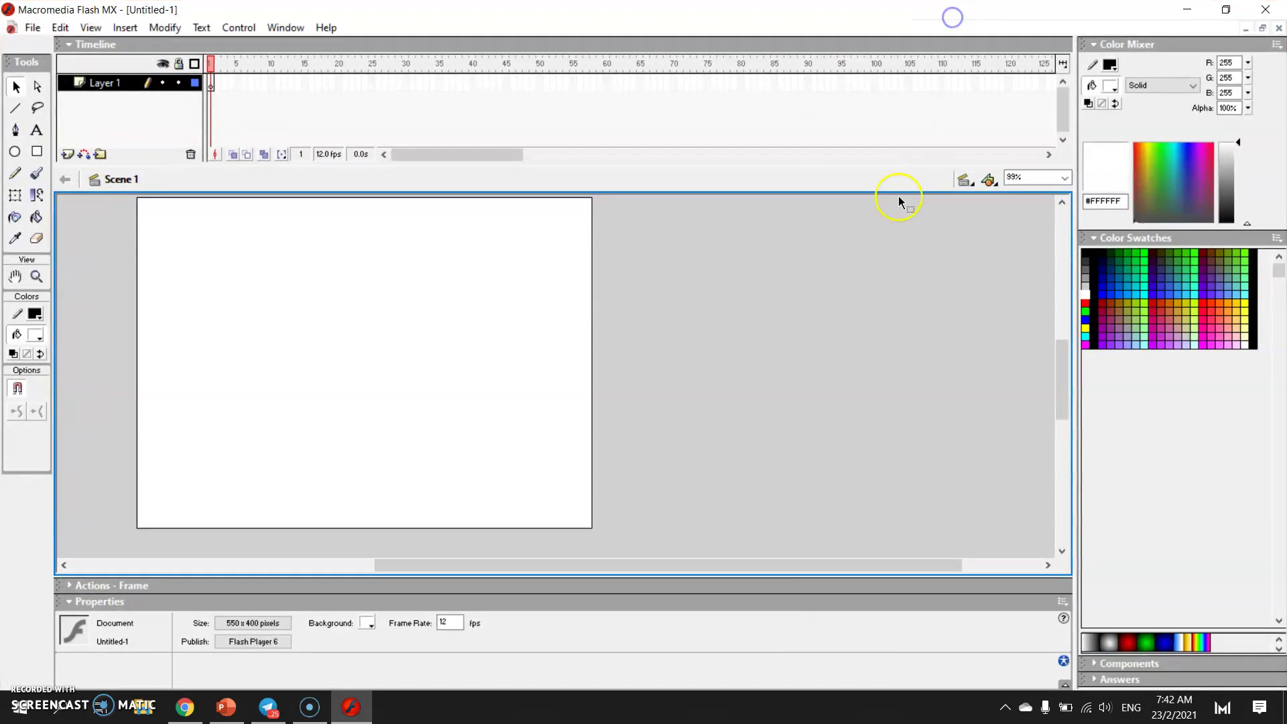
pyautogui.moveTo(589, 563); pyautogui.dragTo(468, 568)
pyautogui.moveTo(1057, 384); pyautogui.dragTo(1058, 381)
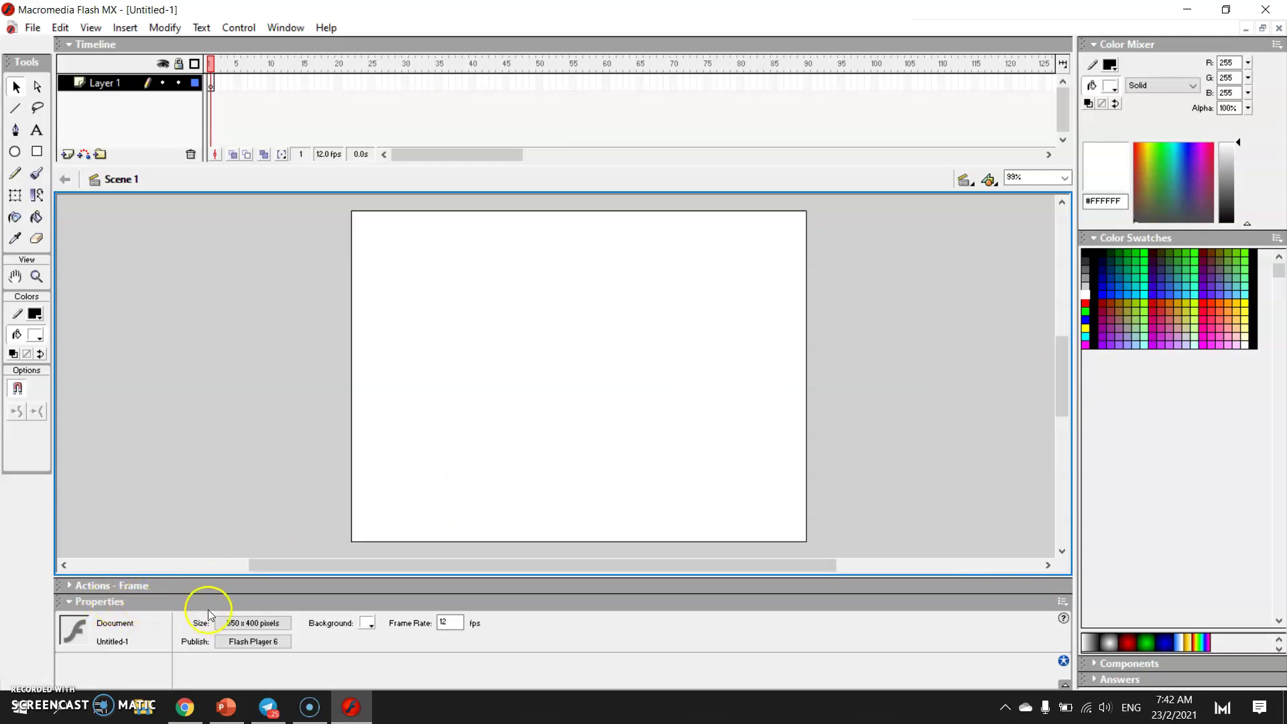
# Step: Set the document dimensions to 800 x 600 px and the background colour to pale yellow
pyautogui.click(271, 625)
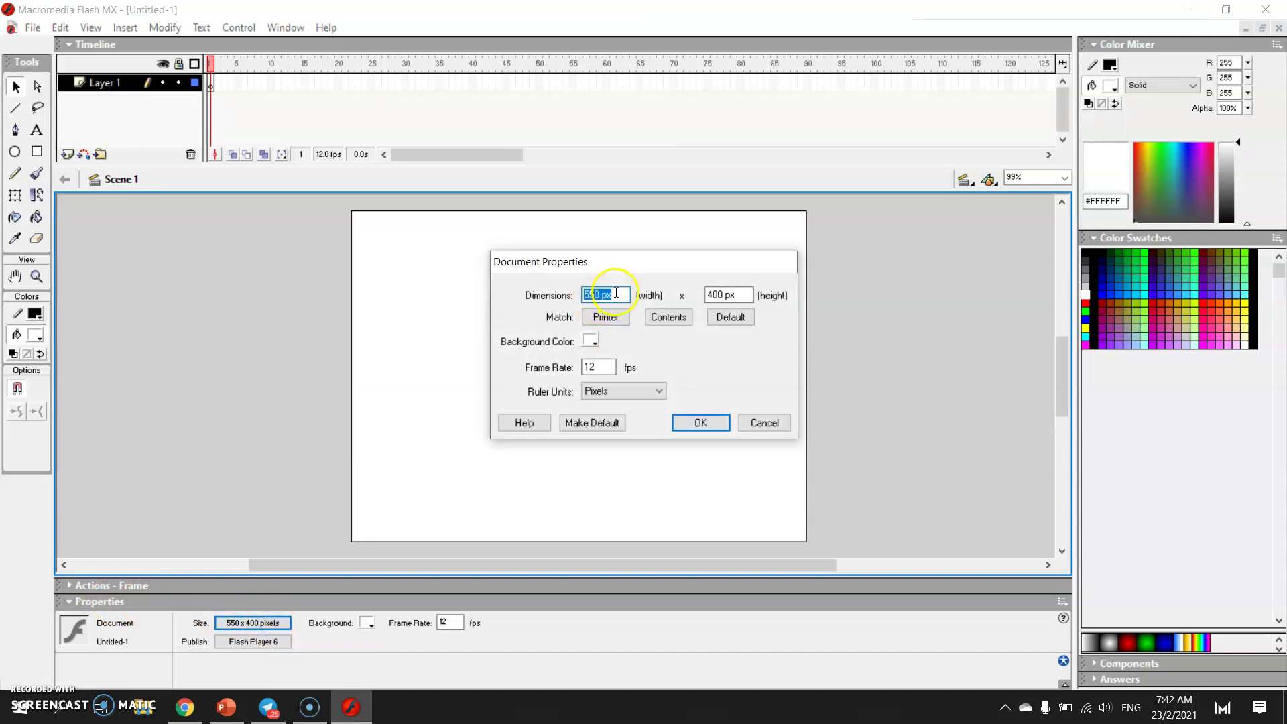
pyautogui.write('800')
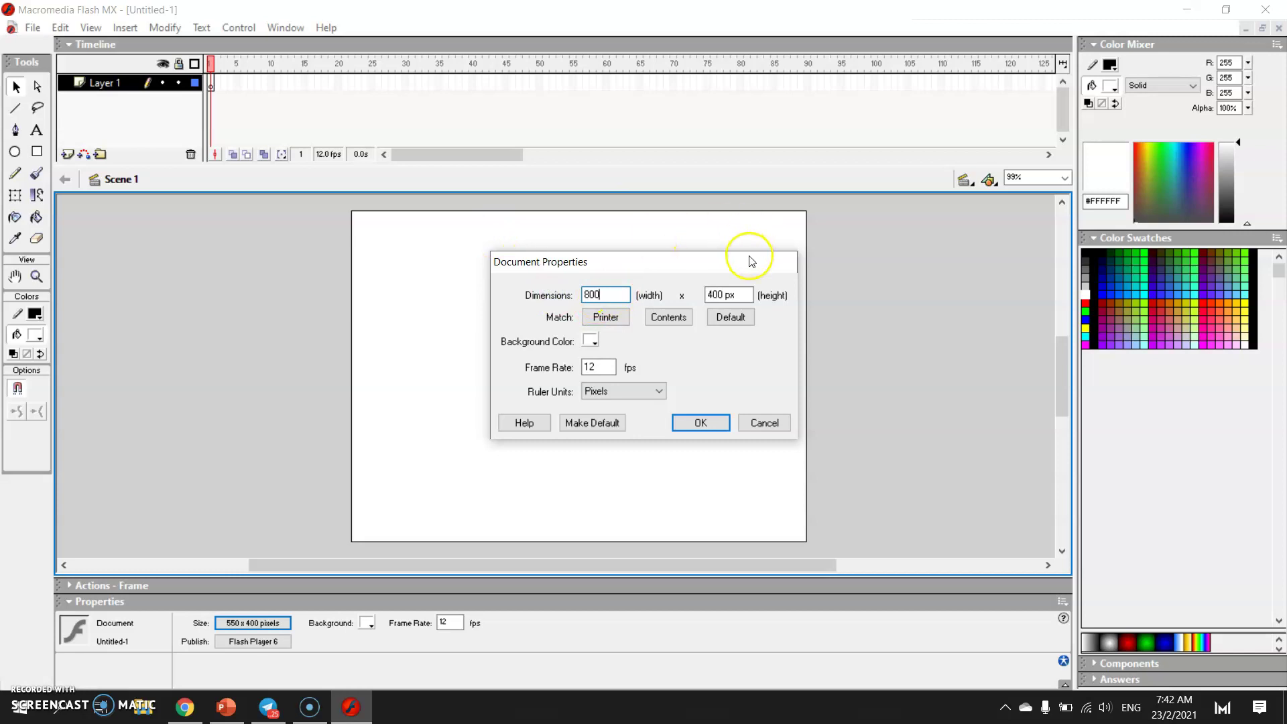
pyautogui.click(742, 295)
pyautogui.moveTo(741, 295); pyautogui.dragTo(691, 293)
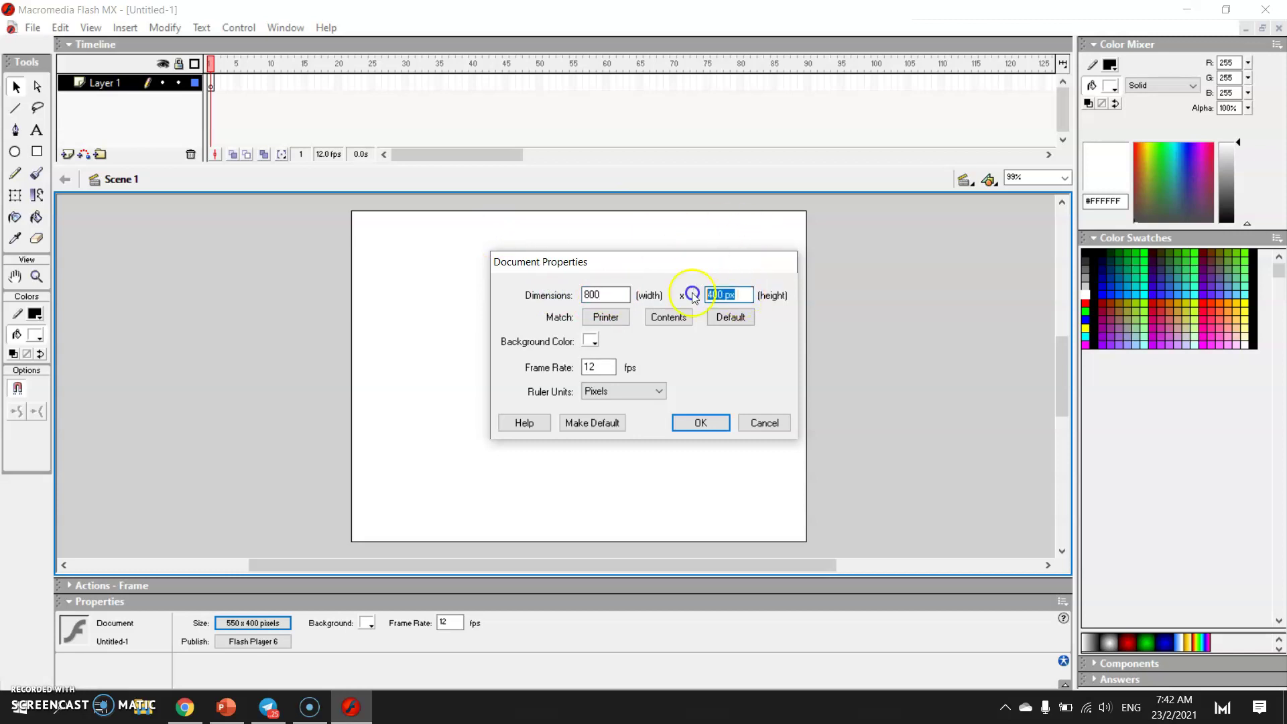
pyautogui.write('600')
pyautogui.click(593, 344)
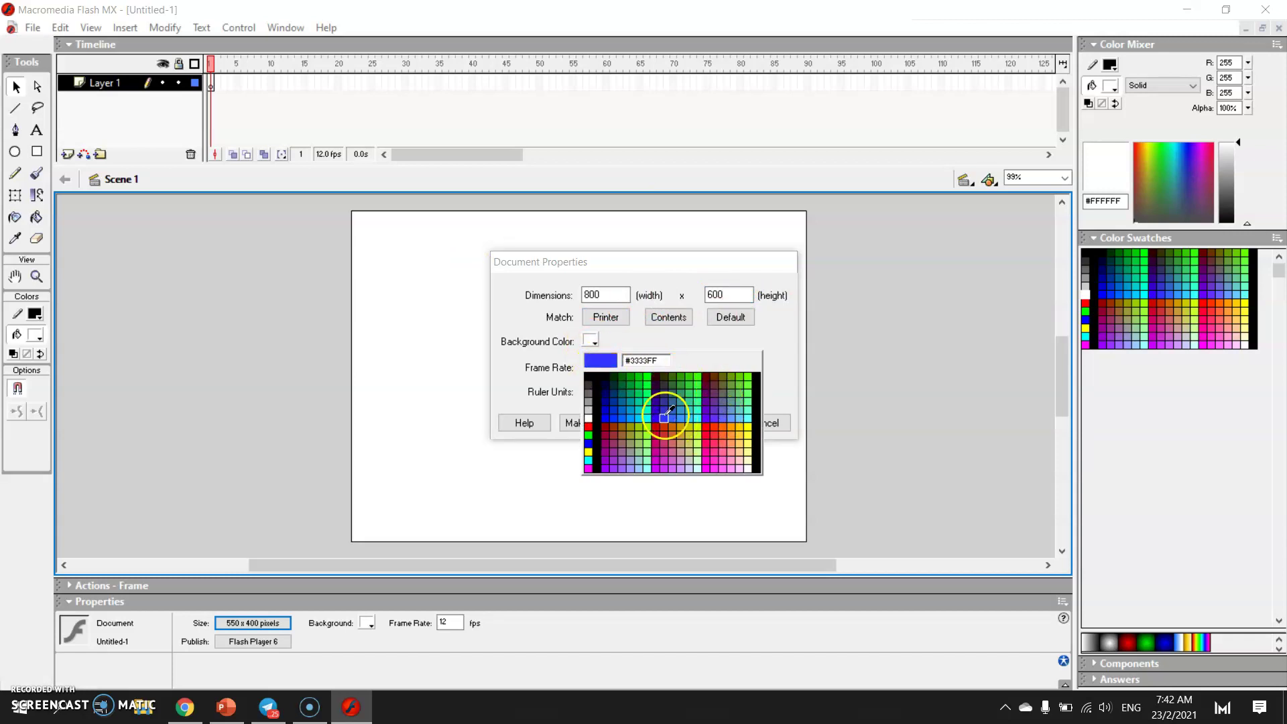
pyautogui.click(749, 458)
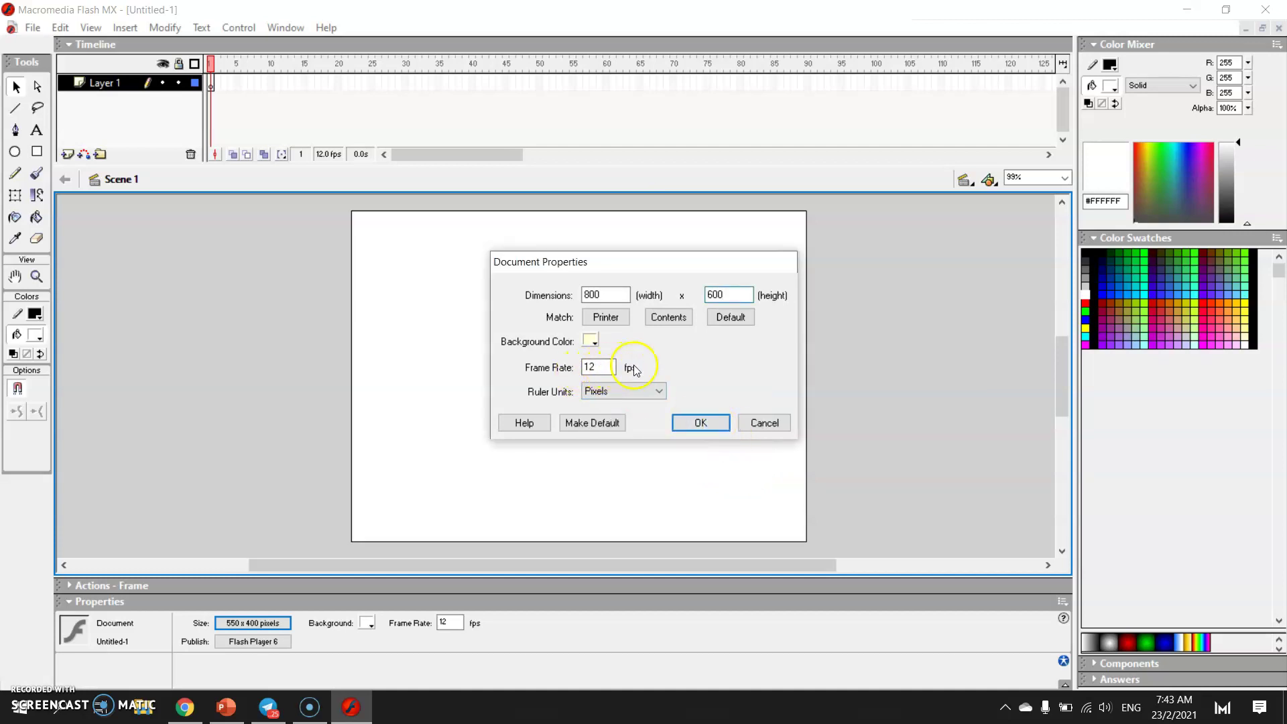
pyautogui.click(700, 423)
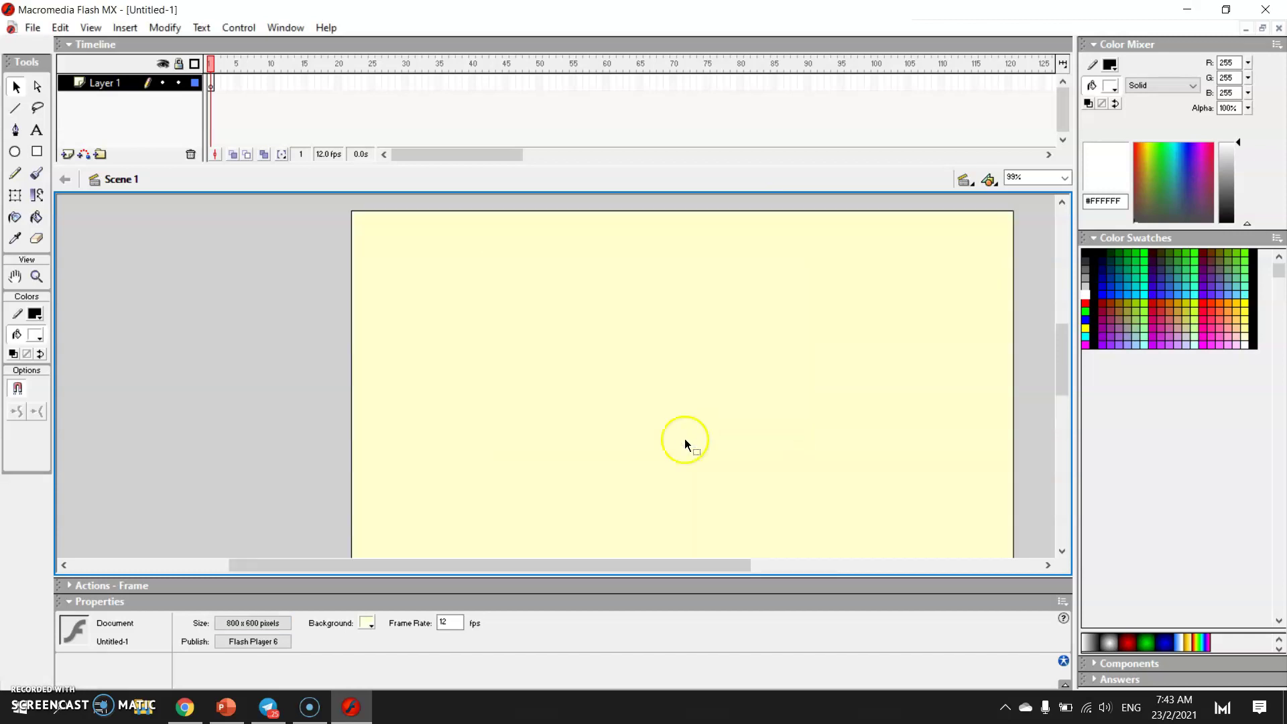
# Step: Set the stage magnification to Show Frame so the whole stage fits the work area
pyautogui.moveTo(637, 567); pyautogui.dragTo(691, 566)
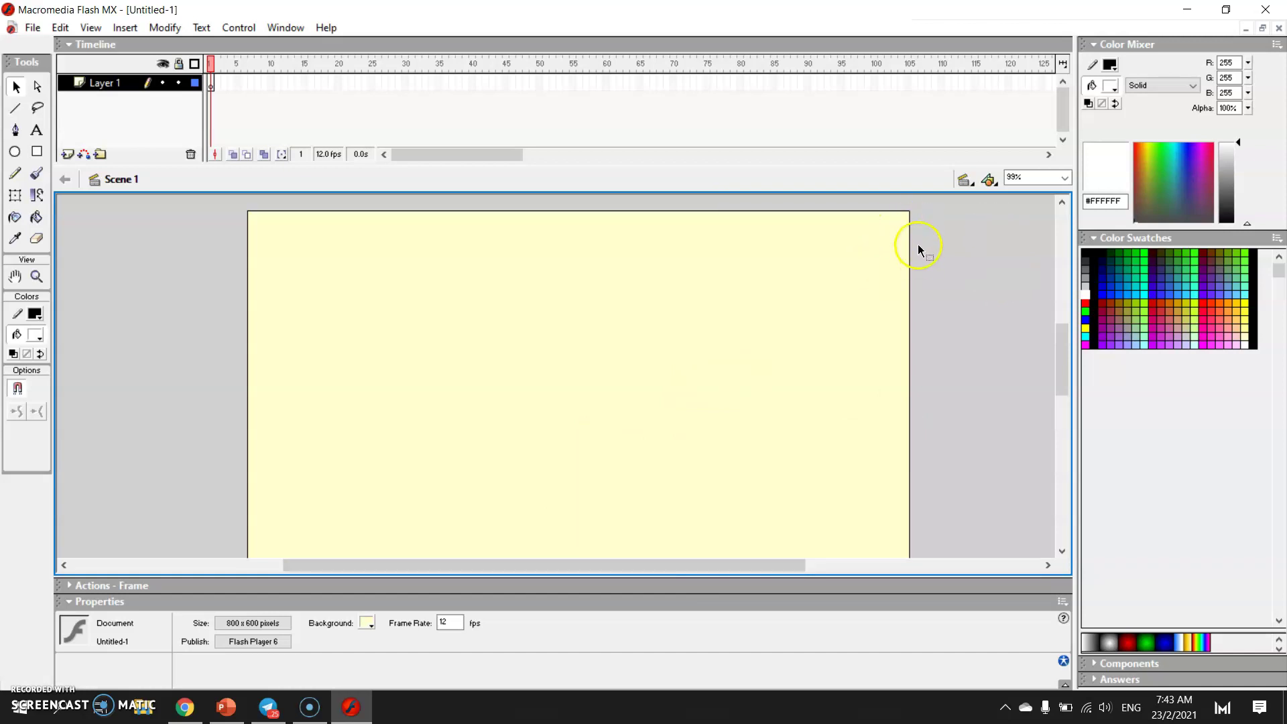
pyautogui.click(1066, 177)
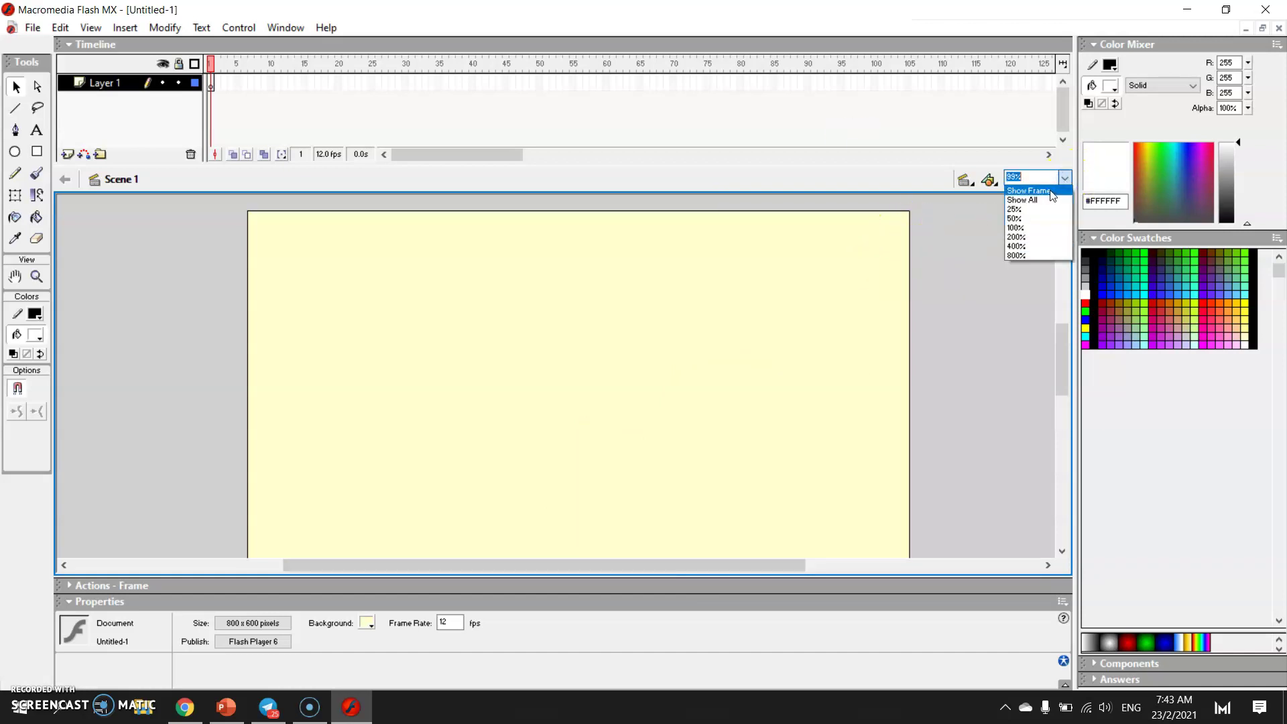
pyautogui.click(1037, 233)
pyautogui.click(1048, 191)
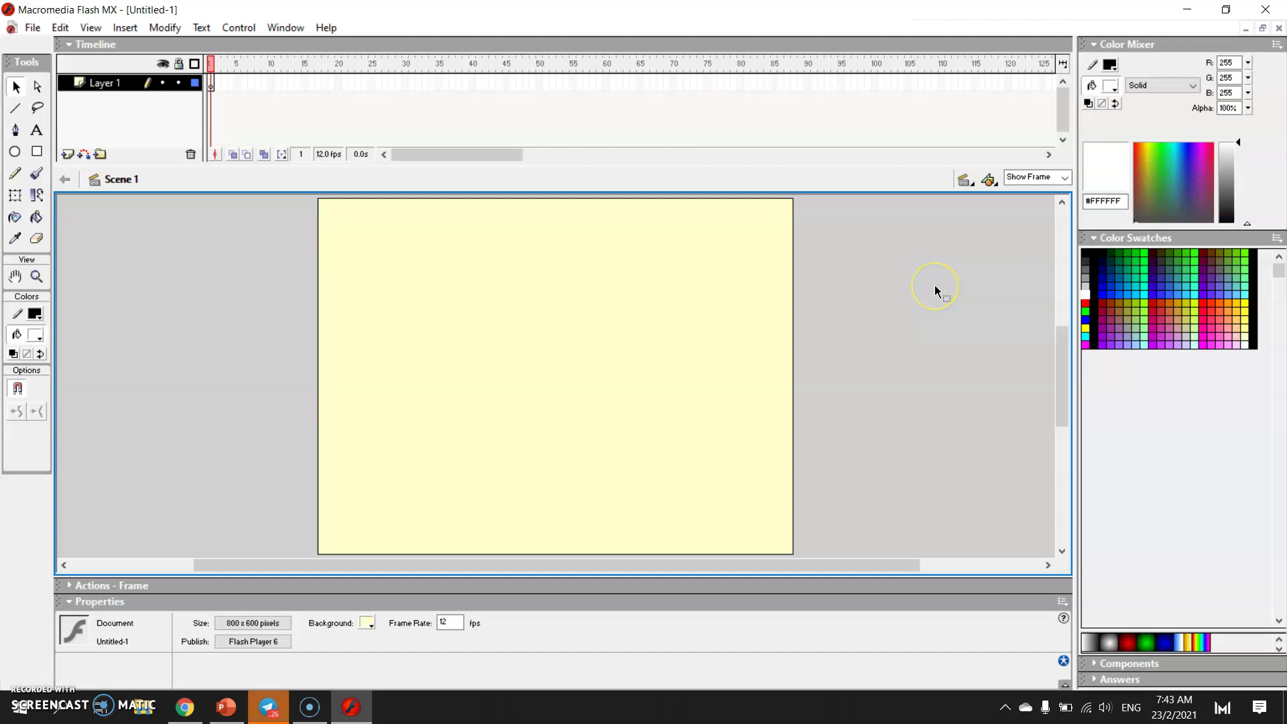
pyautogui.click(968, 181)
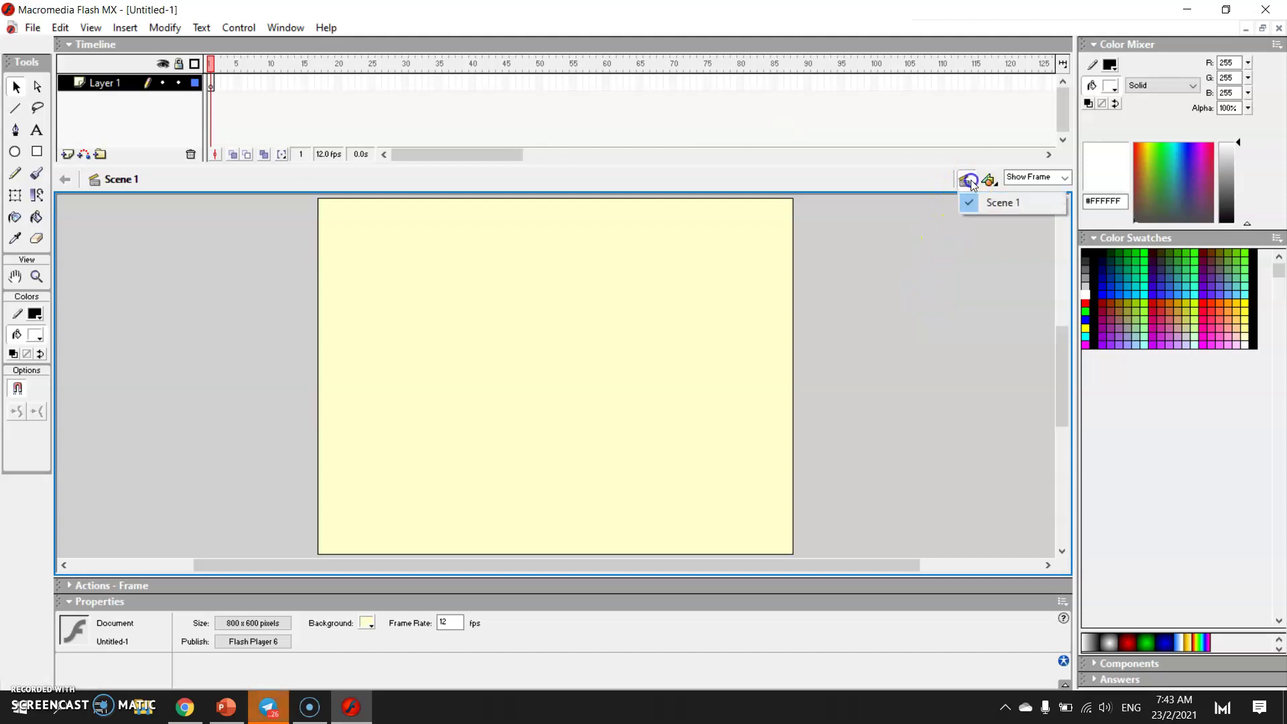
pyautogui.click(1007, 210)
pyautogui.click(965, 236)
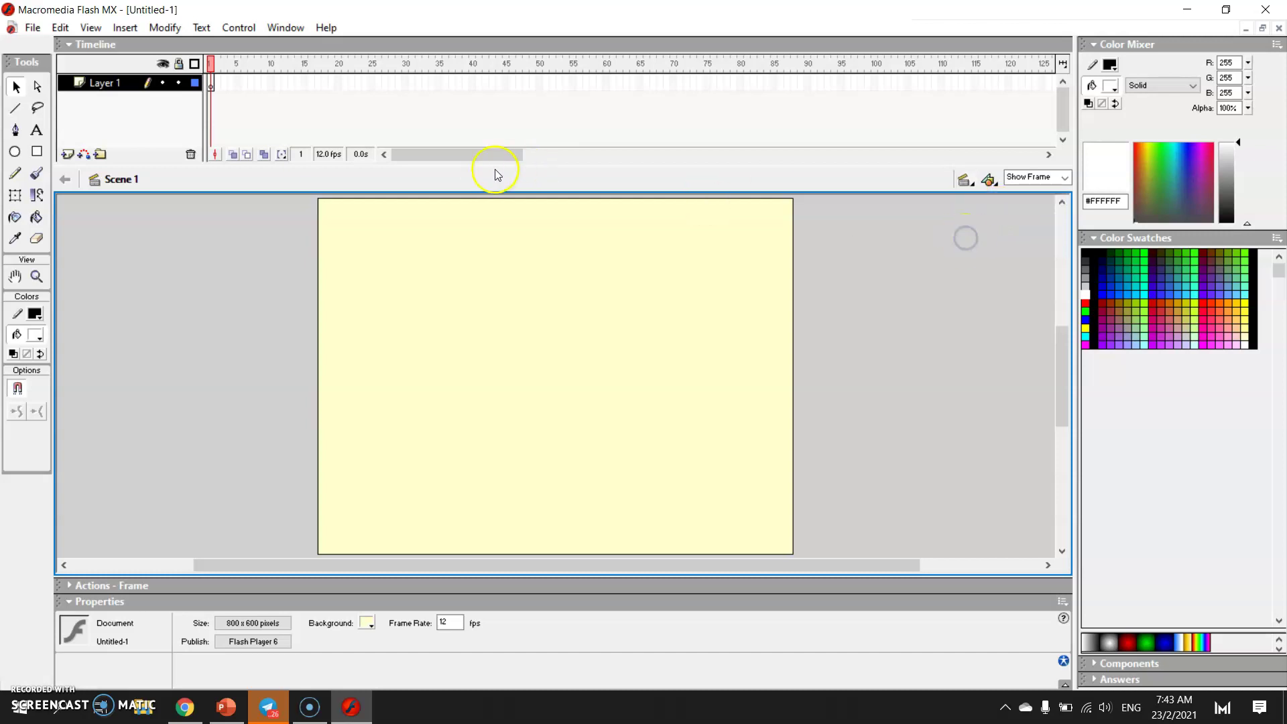
# Step: Display the document's scene list for editing and rename Scene 1 as Menu
pyautogui.click(176, 30)
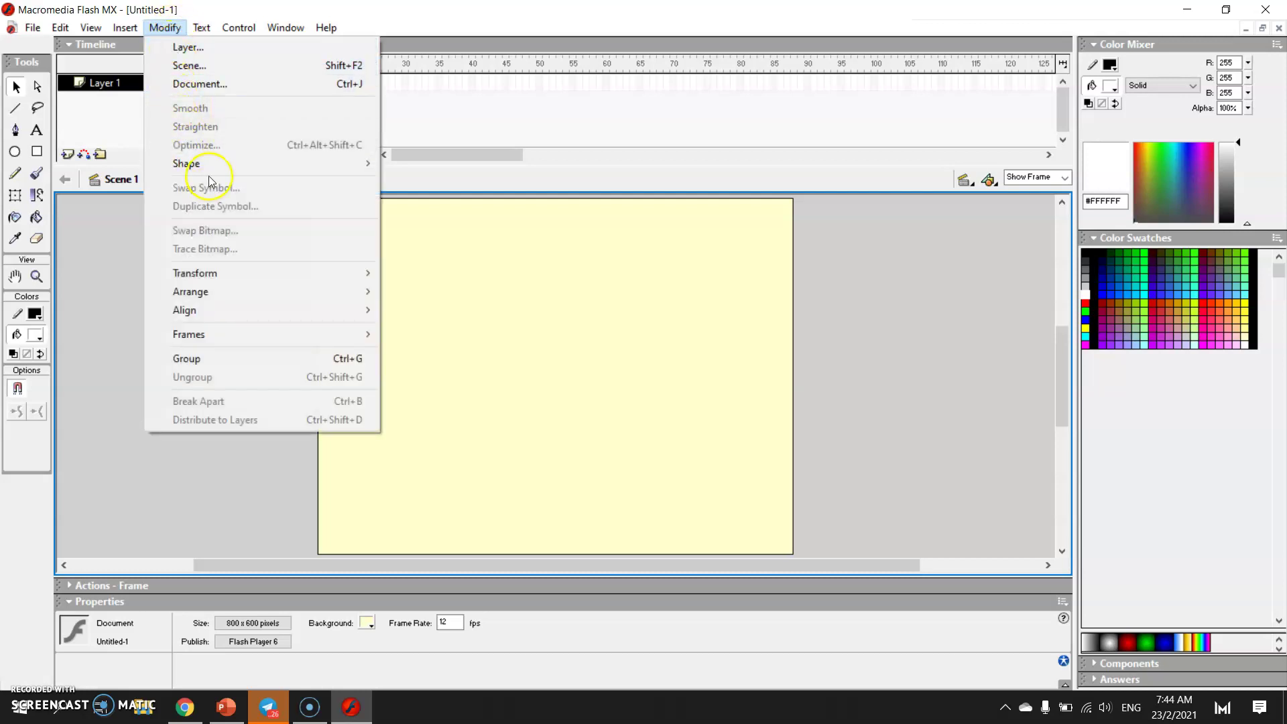
pyautogui.click(204, 67)
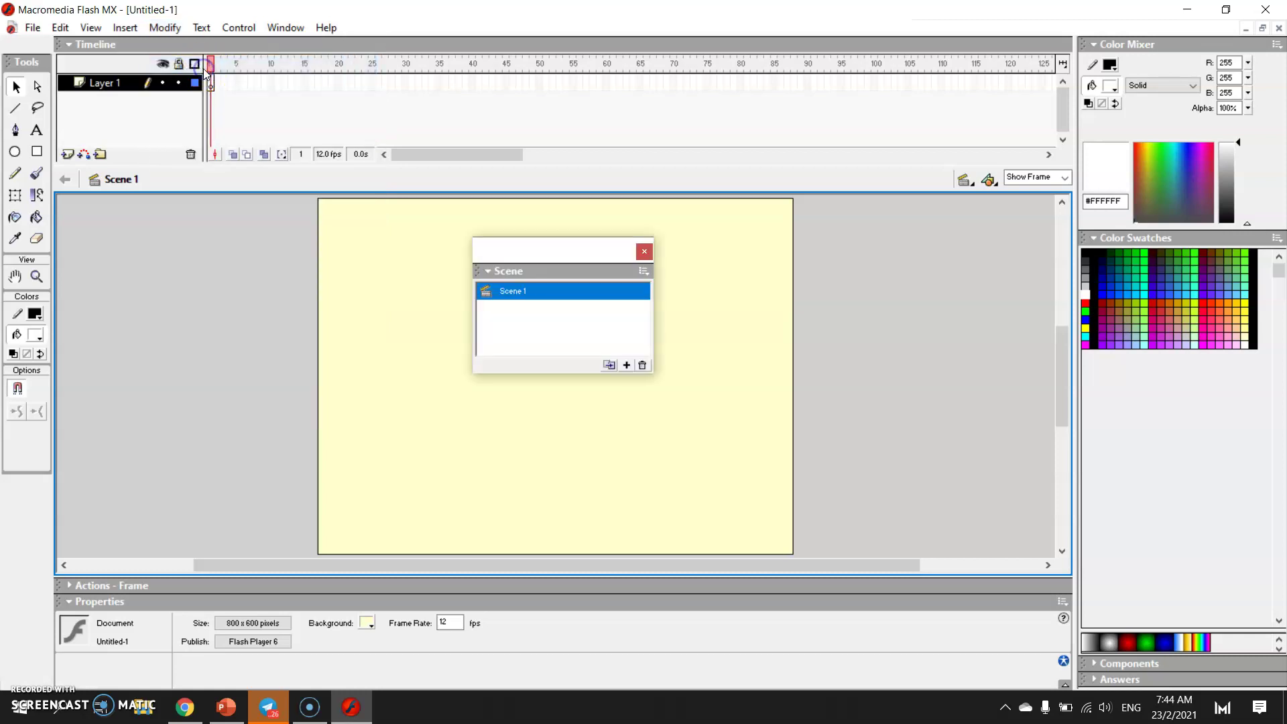
pyautogui.moveTo(534, 253); pyautogui.dragTo(875, 223)
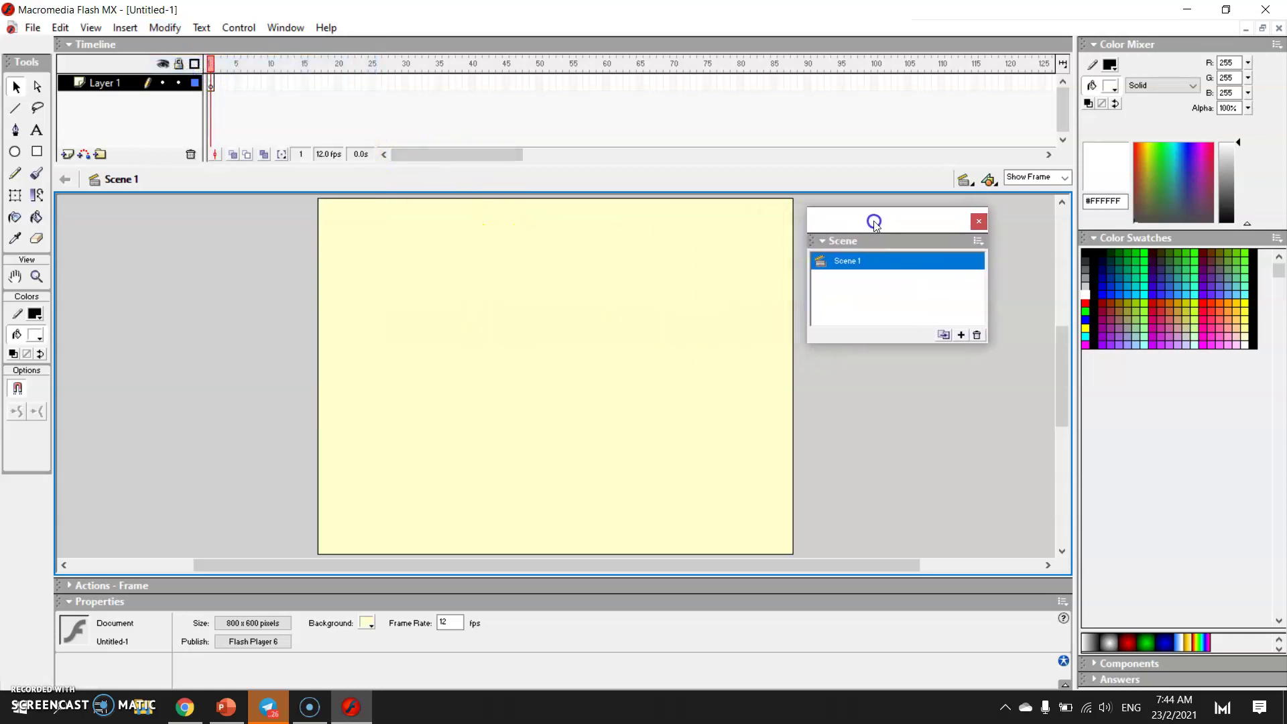
pyautogui.doubleClick(853, 263)
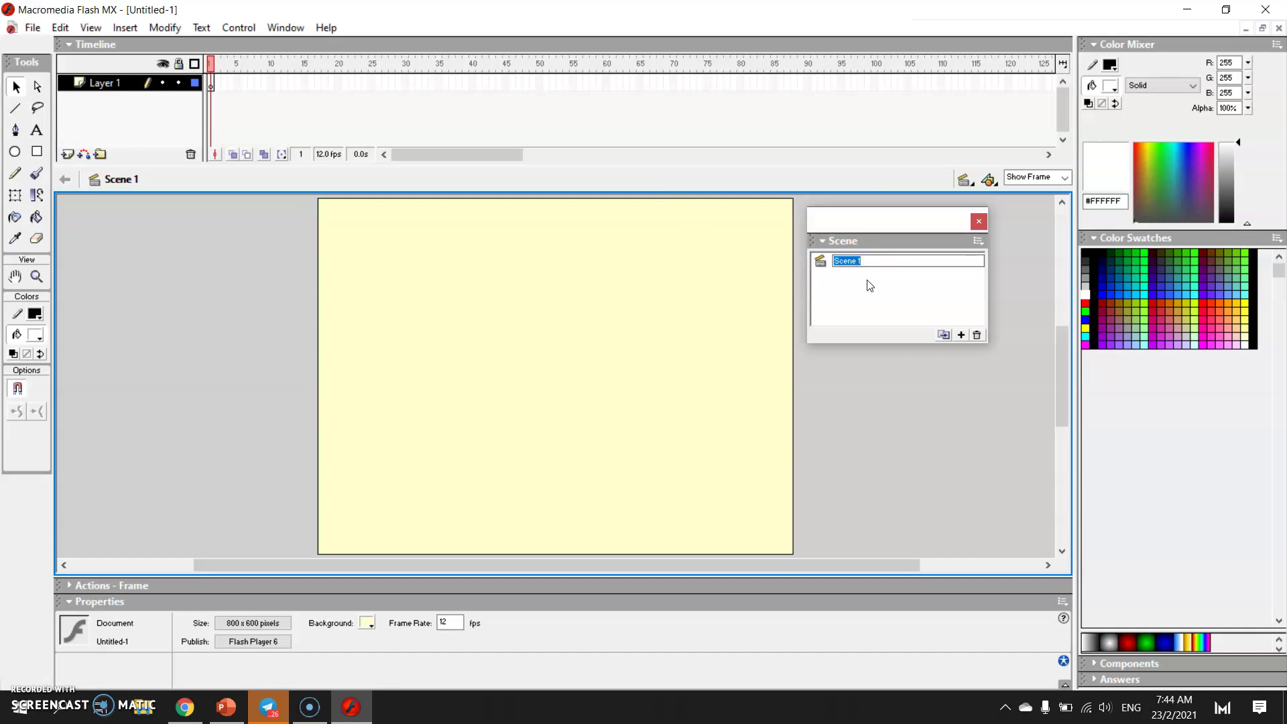
pyautogui.write('Menu')
pyautogui.click(847, 283)
pyautogui.click(849, 268)
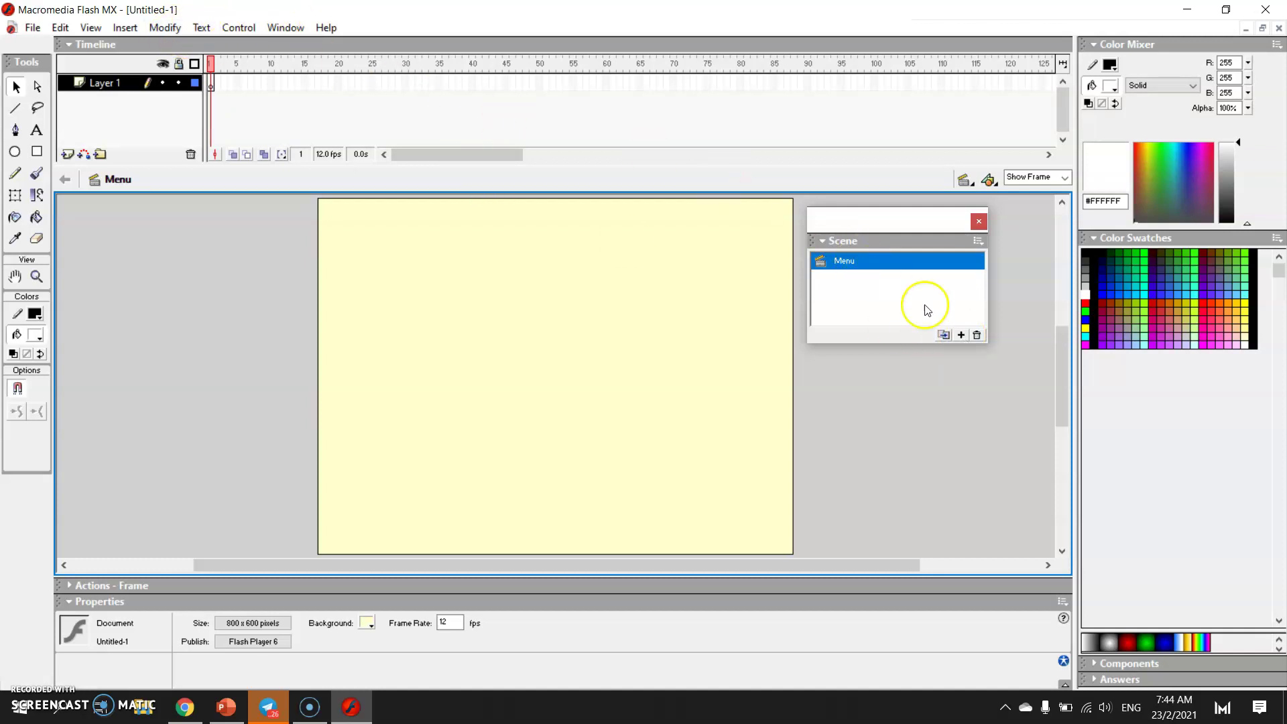
# Step: Add a second scene below Menu and name it Grafik
pyautogui.click(961, 335)
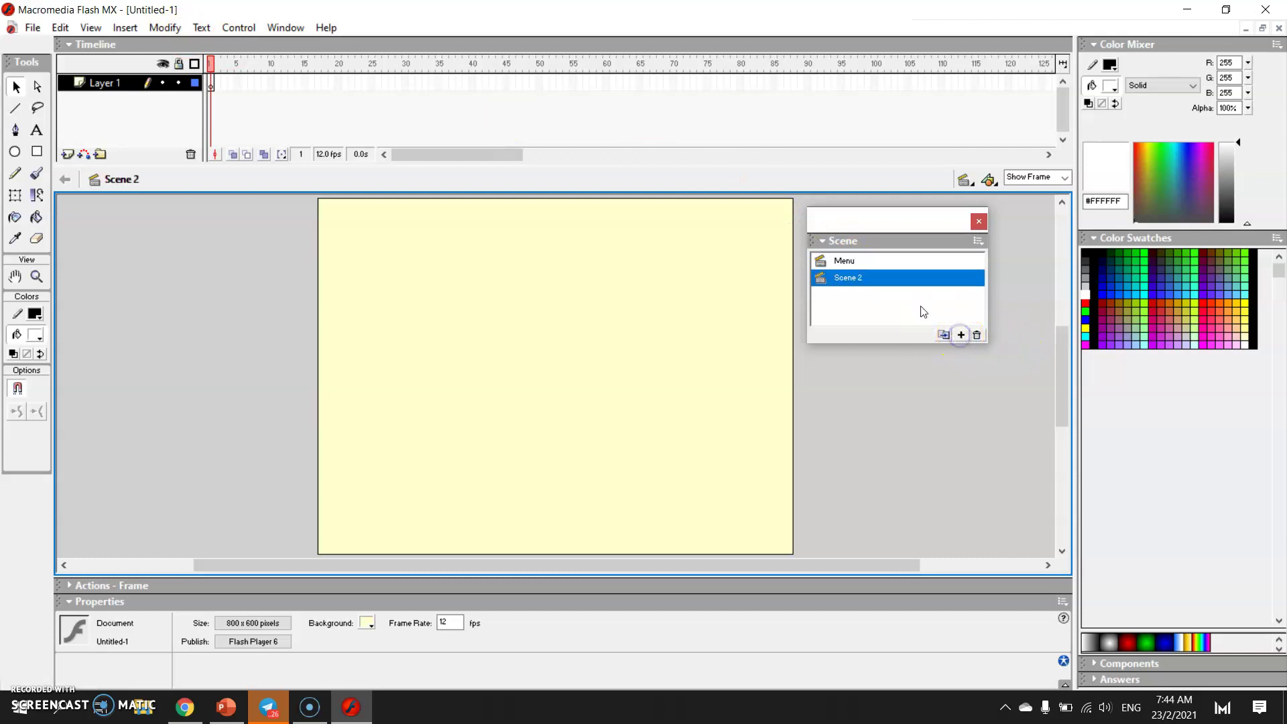
pyautogui.click(855, 278)
pyautogui.doubleClick(855, 279)
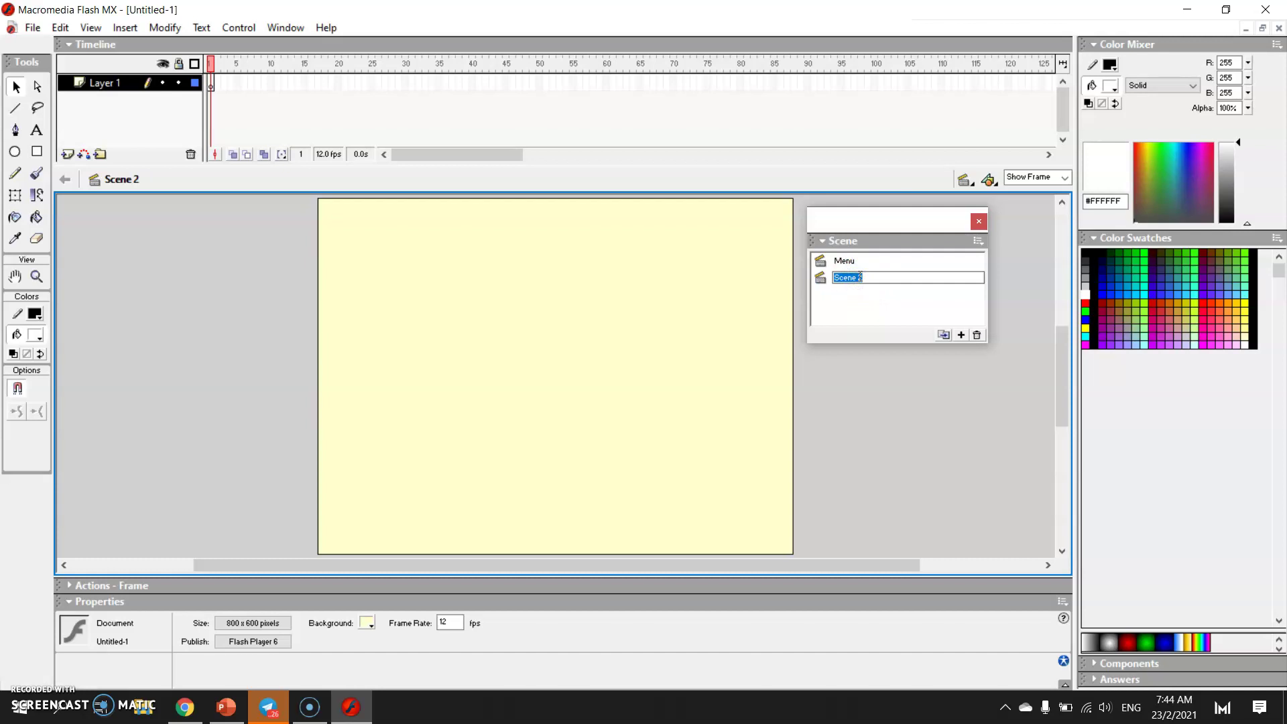
pyautogui.click(859, 277)
pyautogui.write('Grafik')
pyautogui.click(882, 300)
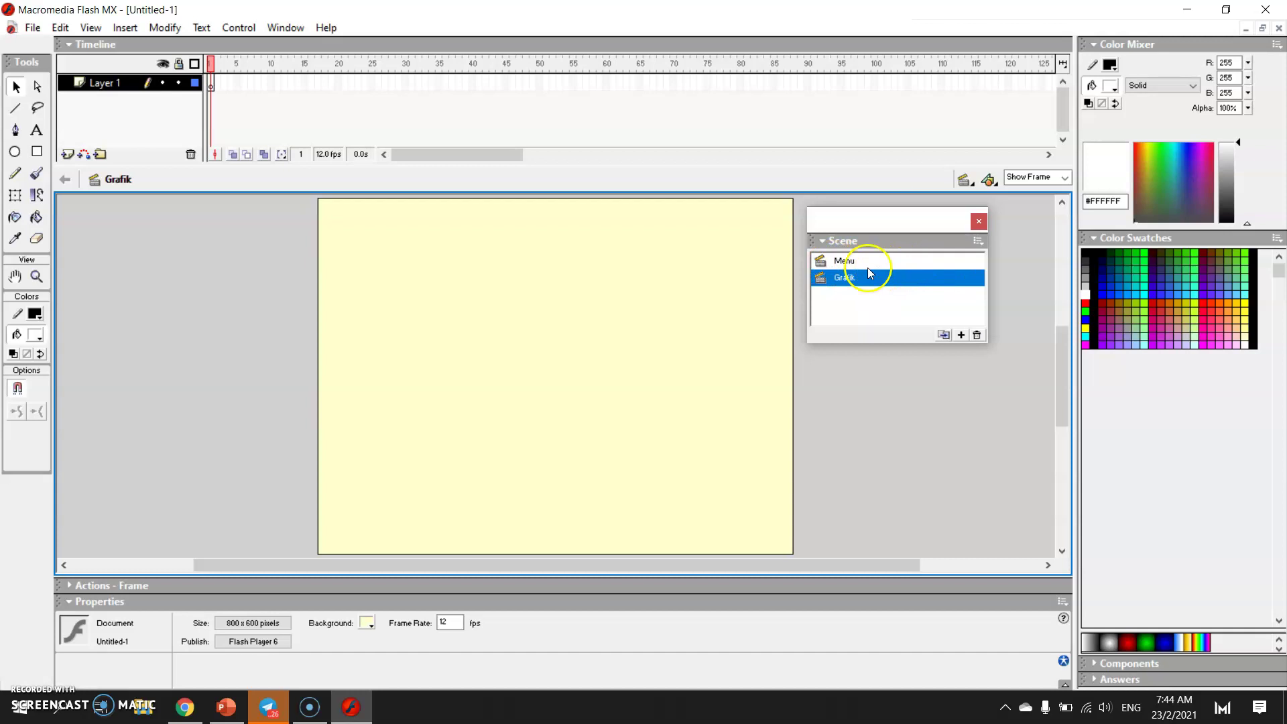
# Step: Switch between the two scenes, close the scene list and return to the Menu scene
pyautogui.click(846, 261)
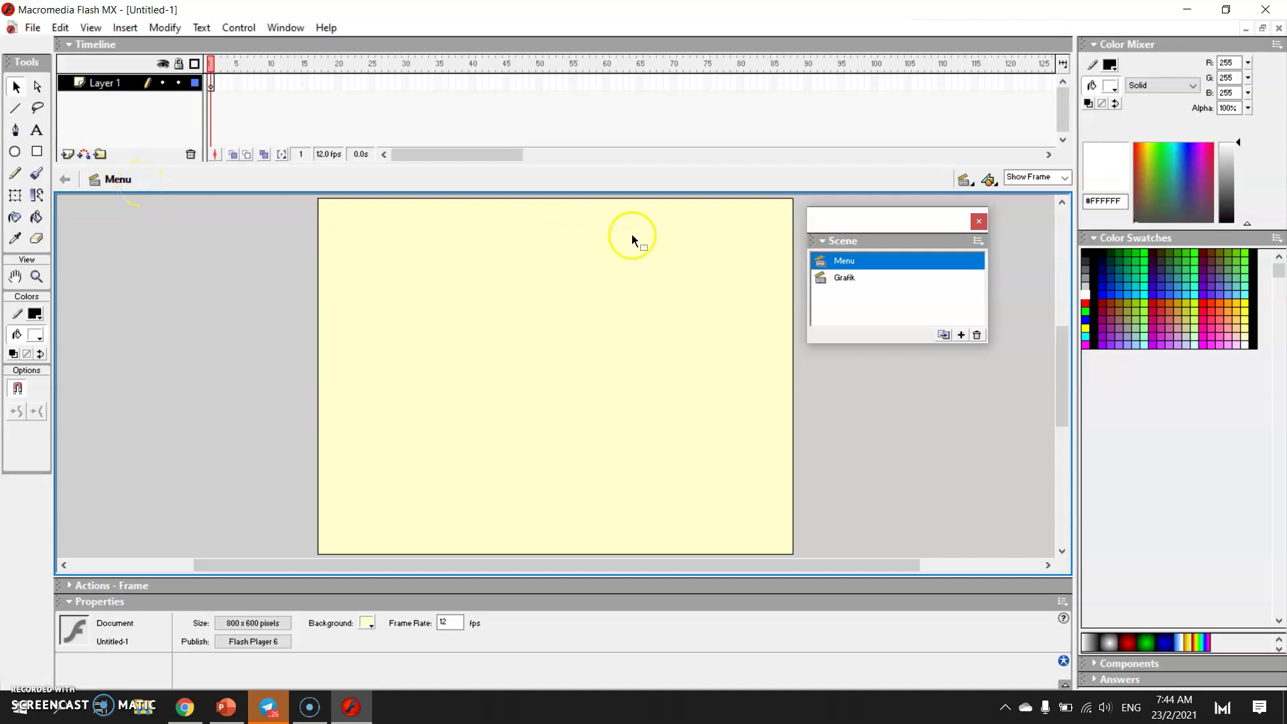
pyautogui.click(844, 277)
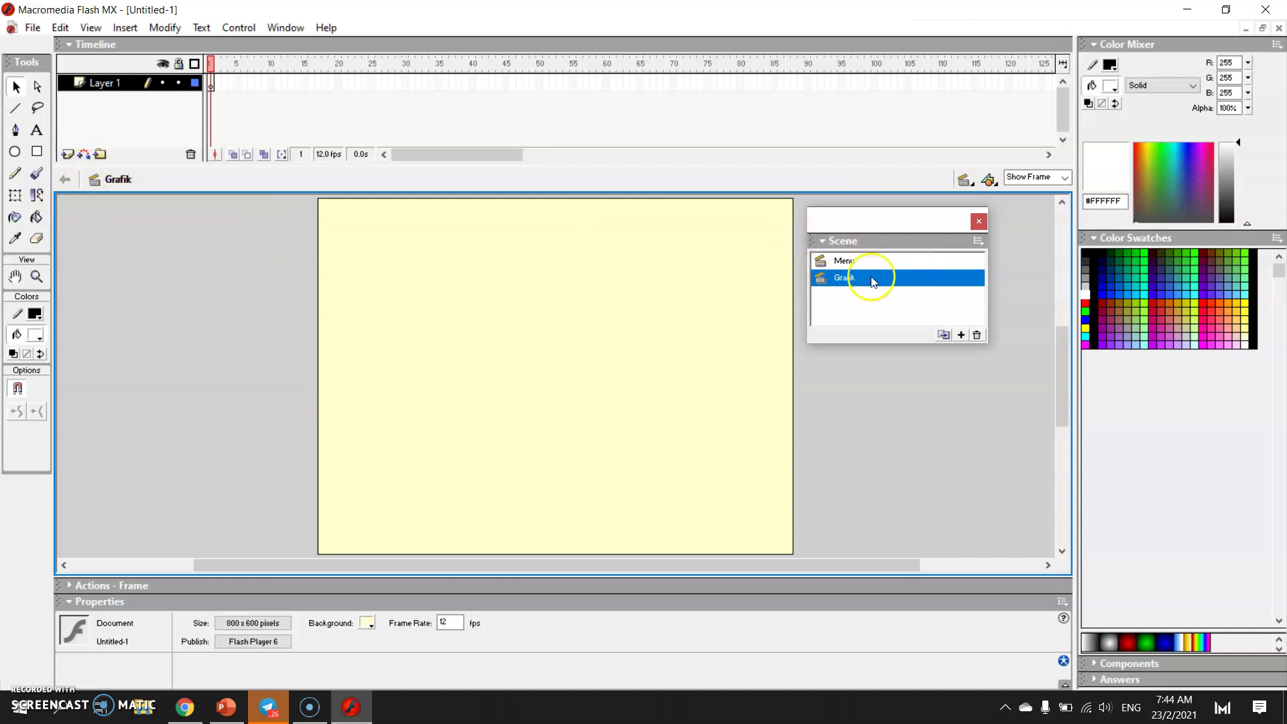
pyautogui.click(978, 222)
pyautogui.click(974, 189)
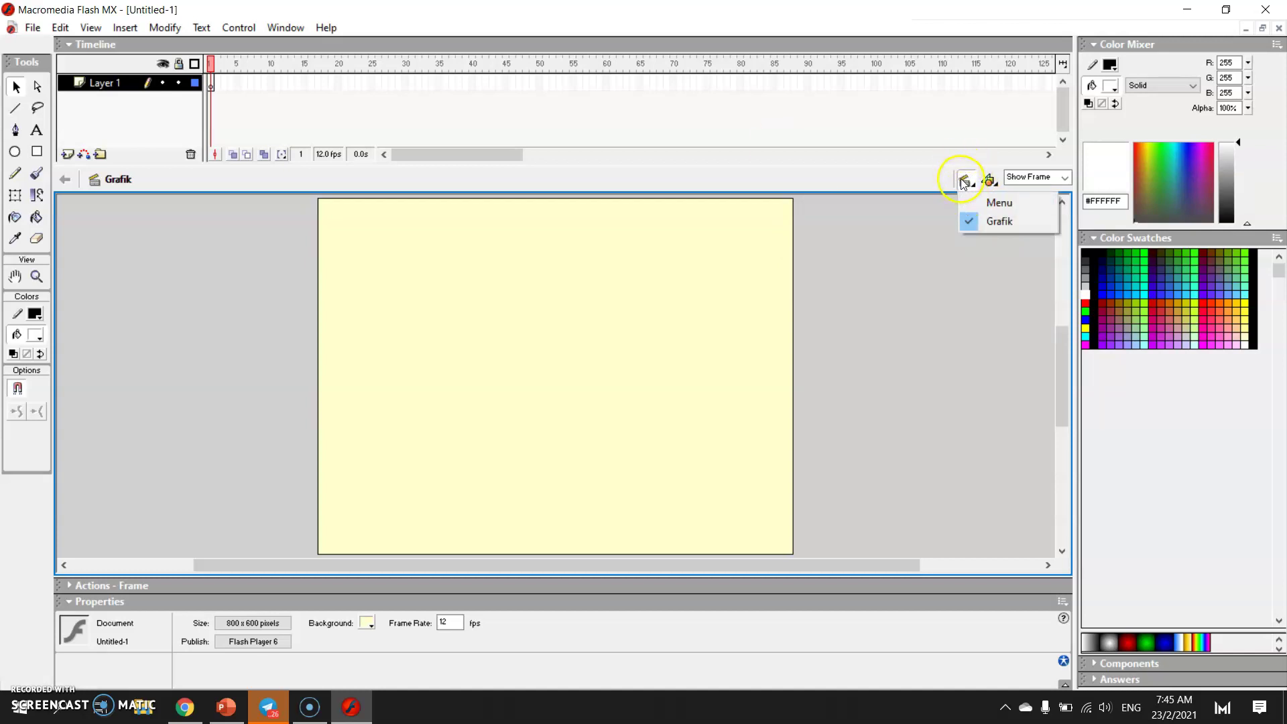
pyautogui.click(999, 208)
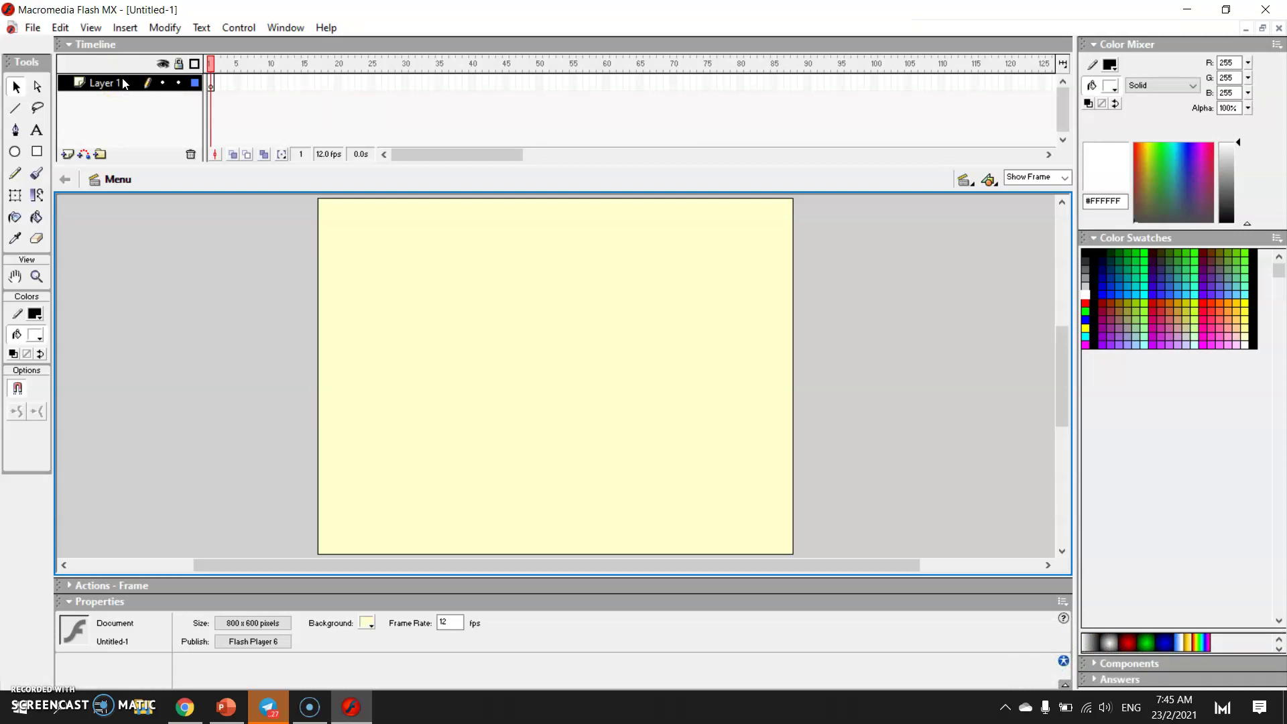
# Step: Rename Layer 1 of the Menu scene as Objek 1
pyautogui.click(108, 108)
pyautogui.doubleClick(106, 83)
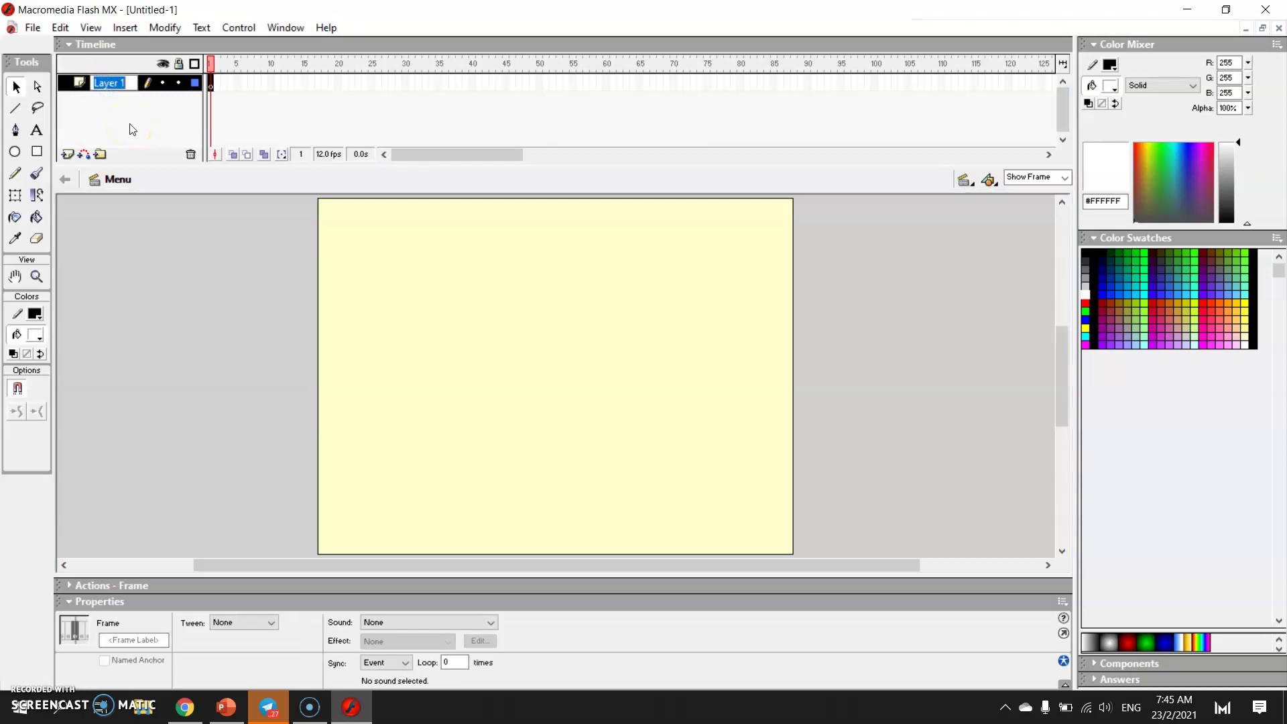
pyautogui.write('Te')
pyautogui.press('BackSpace')
pyautogui.press('BackSpace')
pyautogui.press('BackSpace')
pyautogui.press('BackSpace')
pyautogui.write('Ob')
pyautogui.click(222, 103)
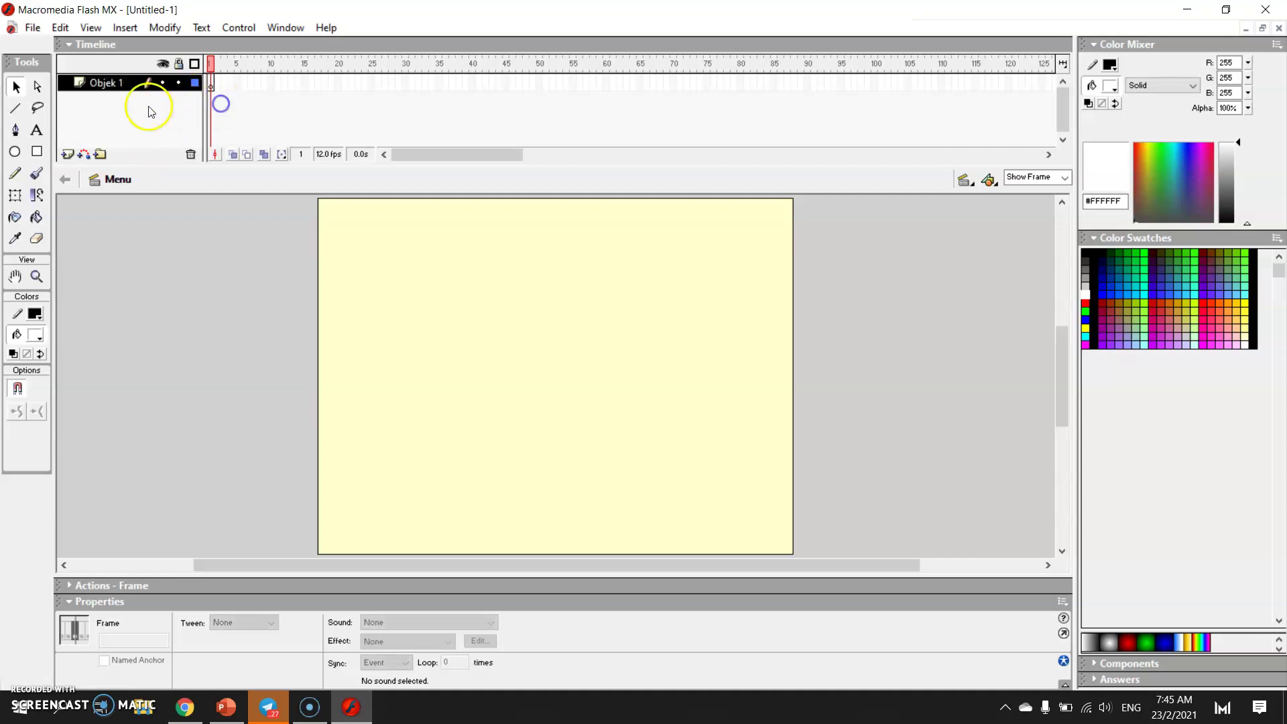
# Step: Insert a new layer above Objek 1 and name it Objek 2
pyautogui.click(67, 156)
pyautogui.doubleClick(110, 83)
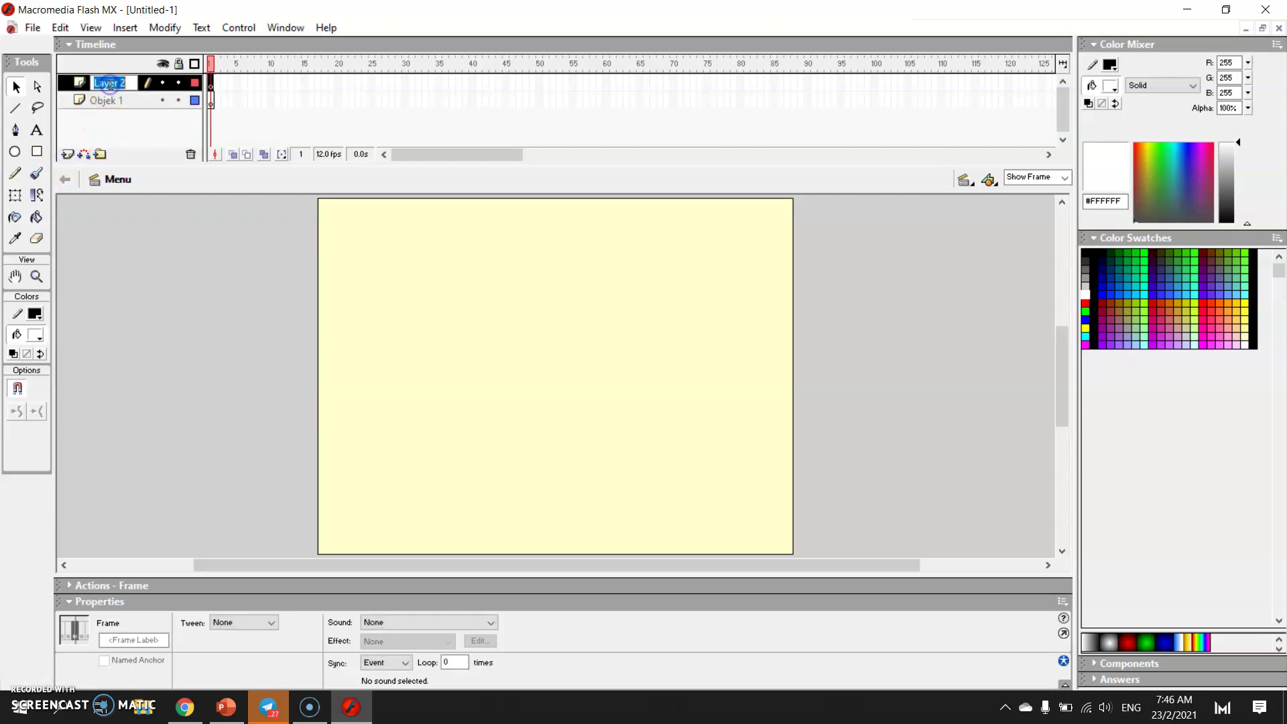
pyautogui.write('Objek')
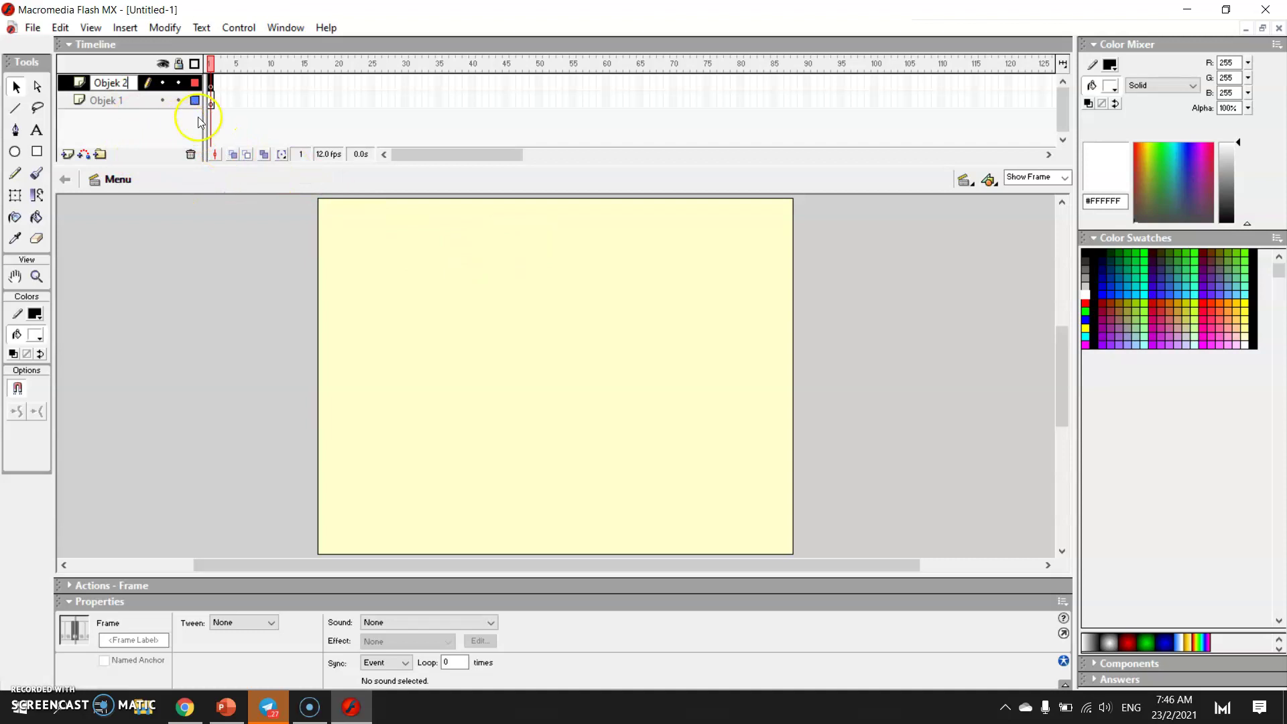
pyautogui.click(242, 104)
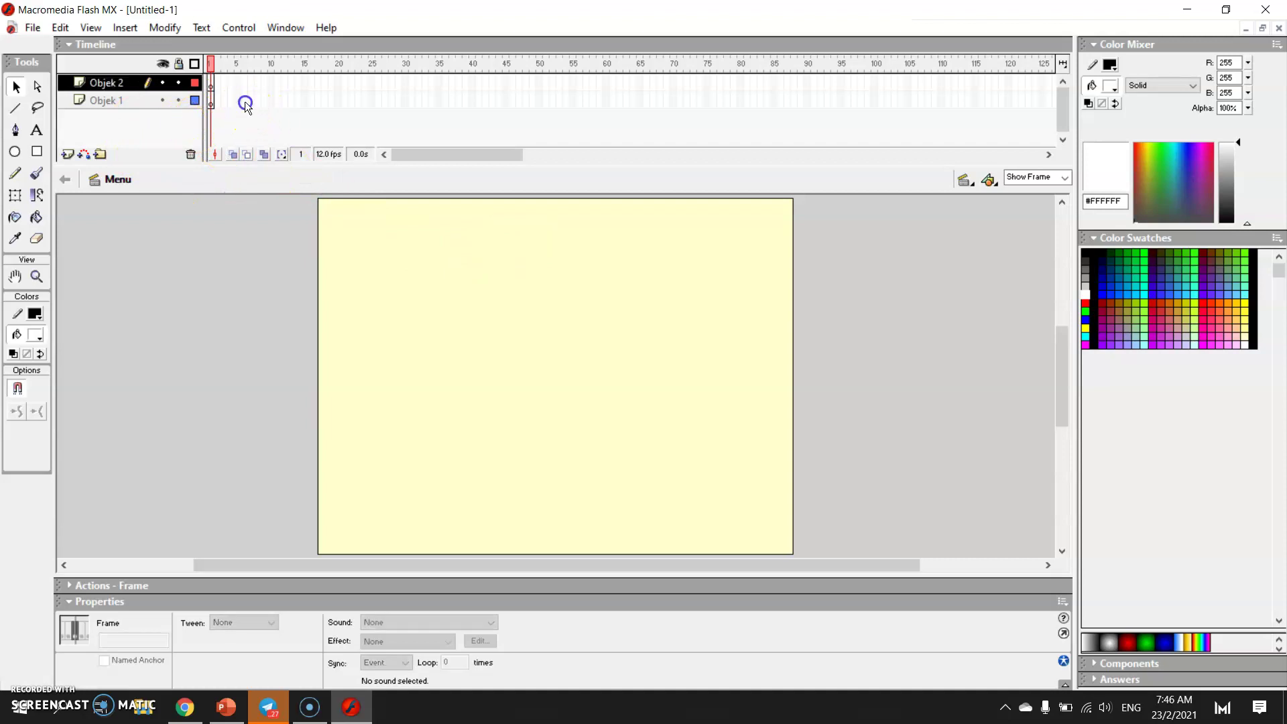
# Step: Save the document as Belajar Flash 1 in the PRODUKSI MULTIMEDIA folder, using the Flash MX Document type
pyautogui.click(963, 181)
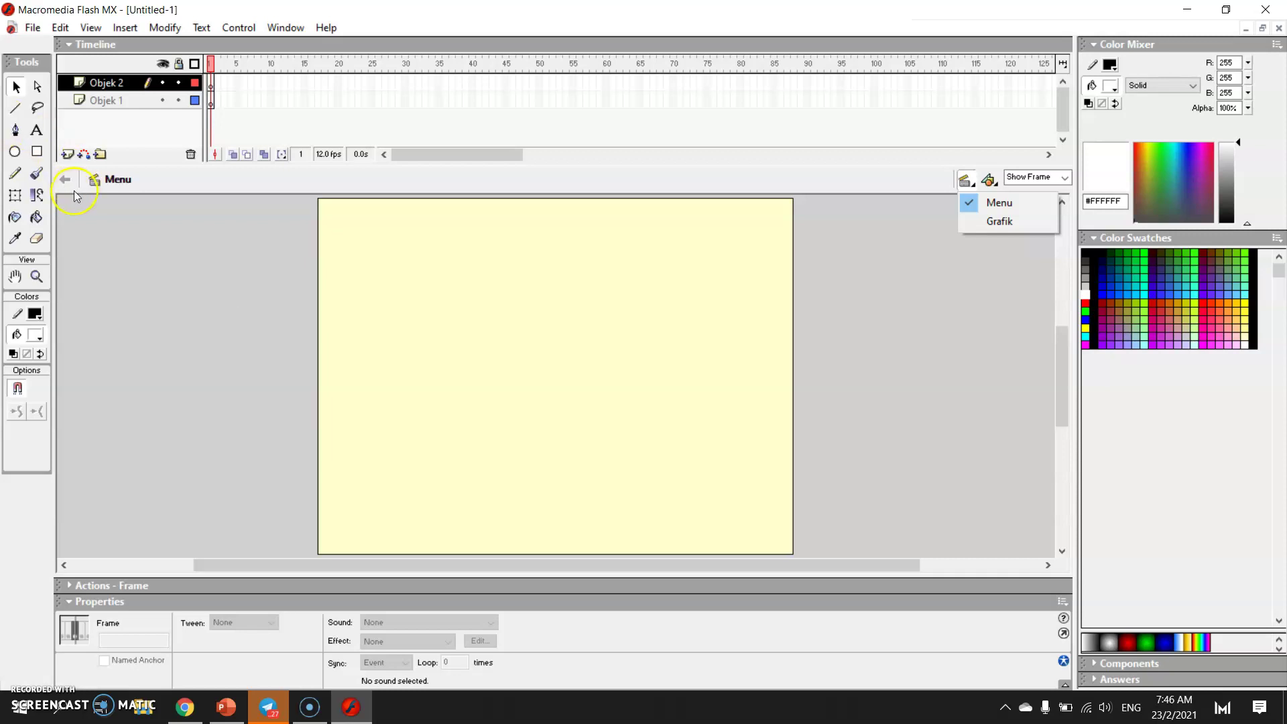
pyautogui.click(33, 27)
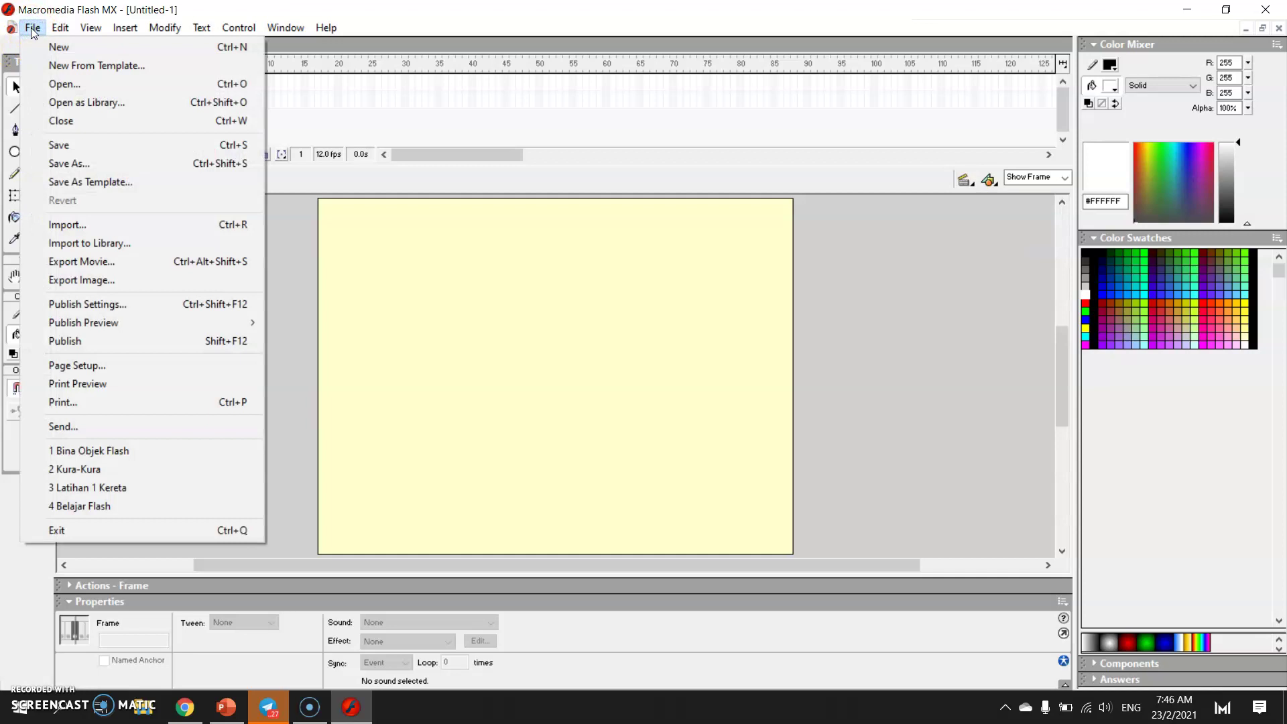
pyautogui.click(86, 162)
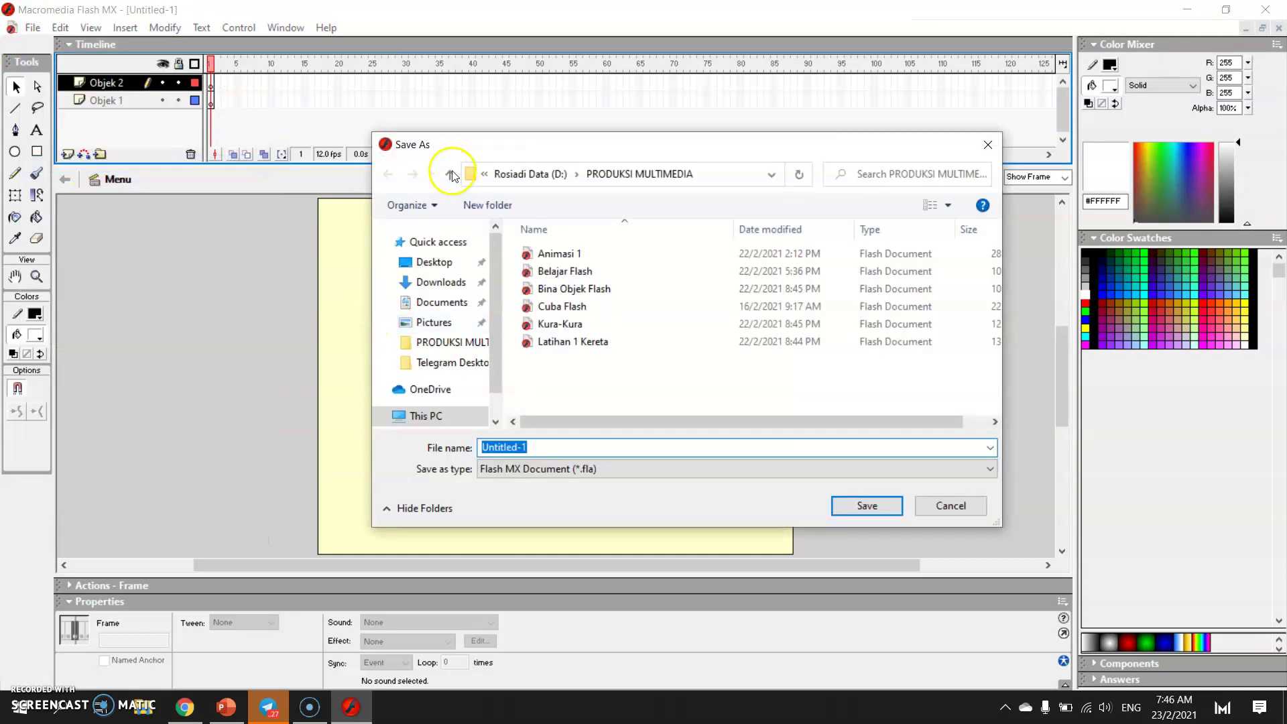
pyautogui.moveTo(498, 143); pyautogui.dragTo(489, 142)
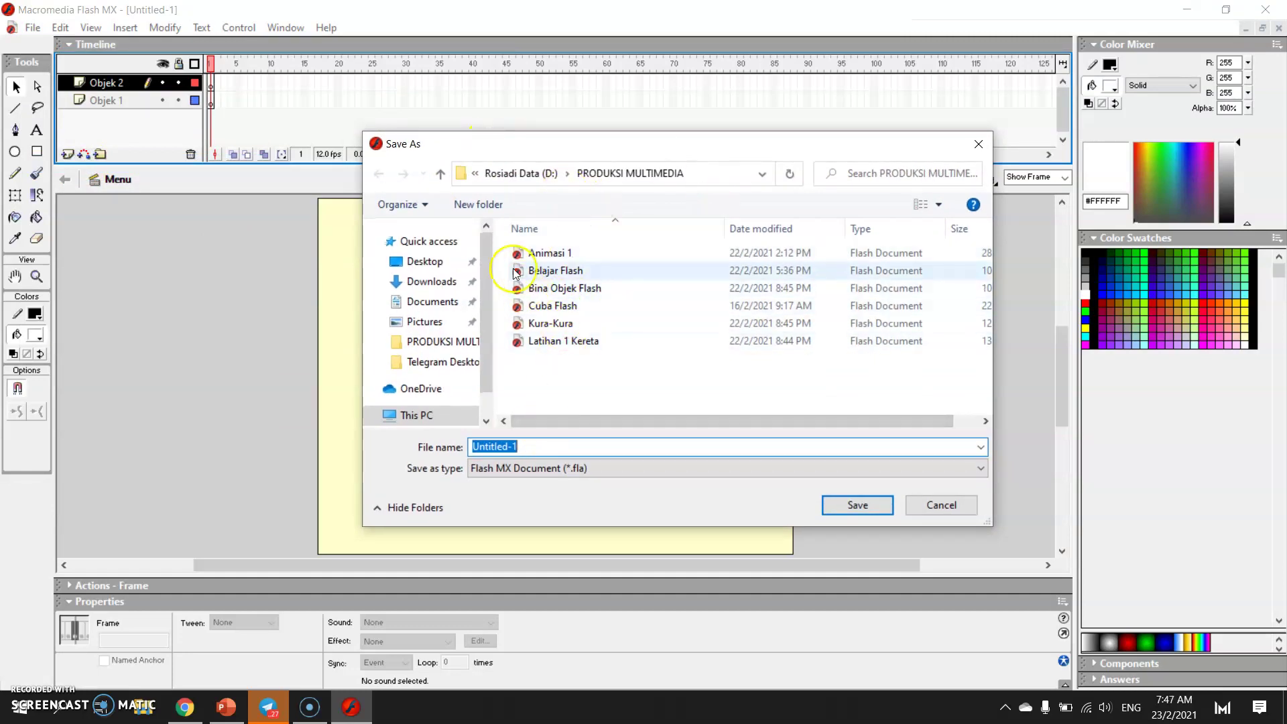
pyautogui.click(457, 343)
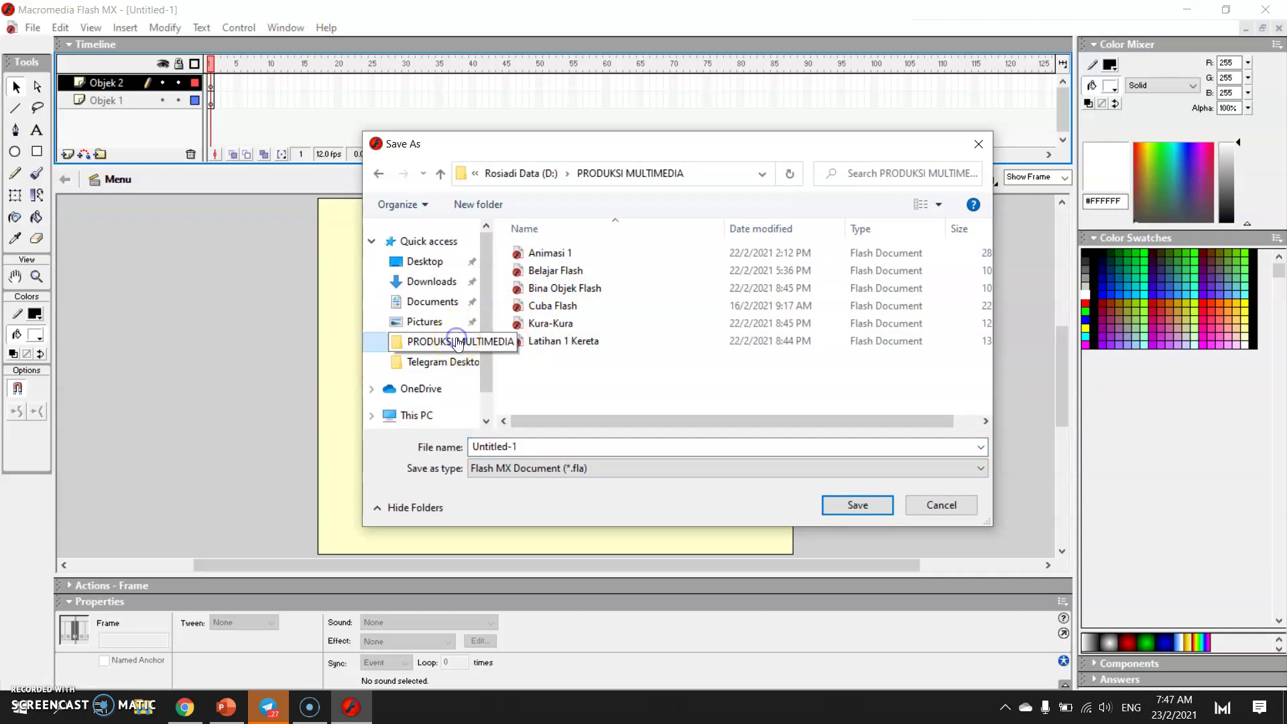
pyautogui.click(493, 444)
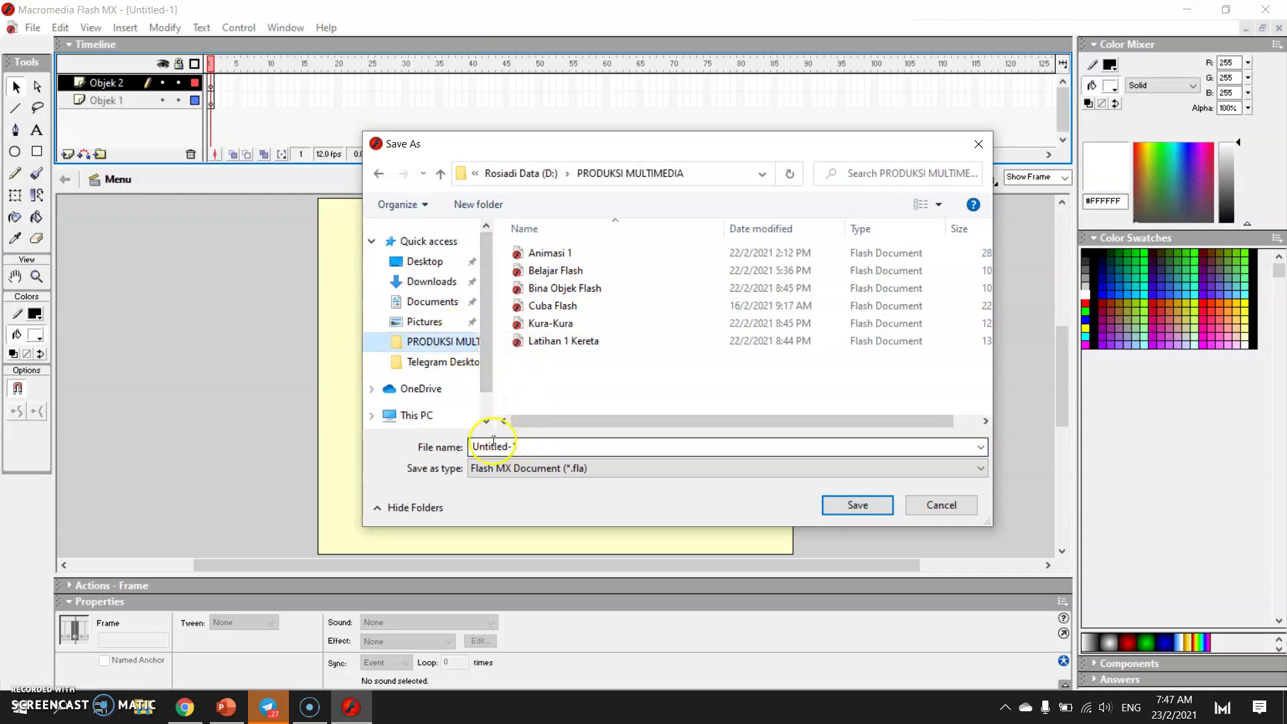
pyautogui.doubleClick(544, 445)
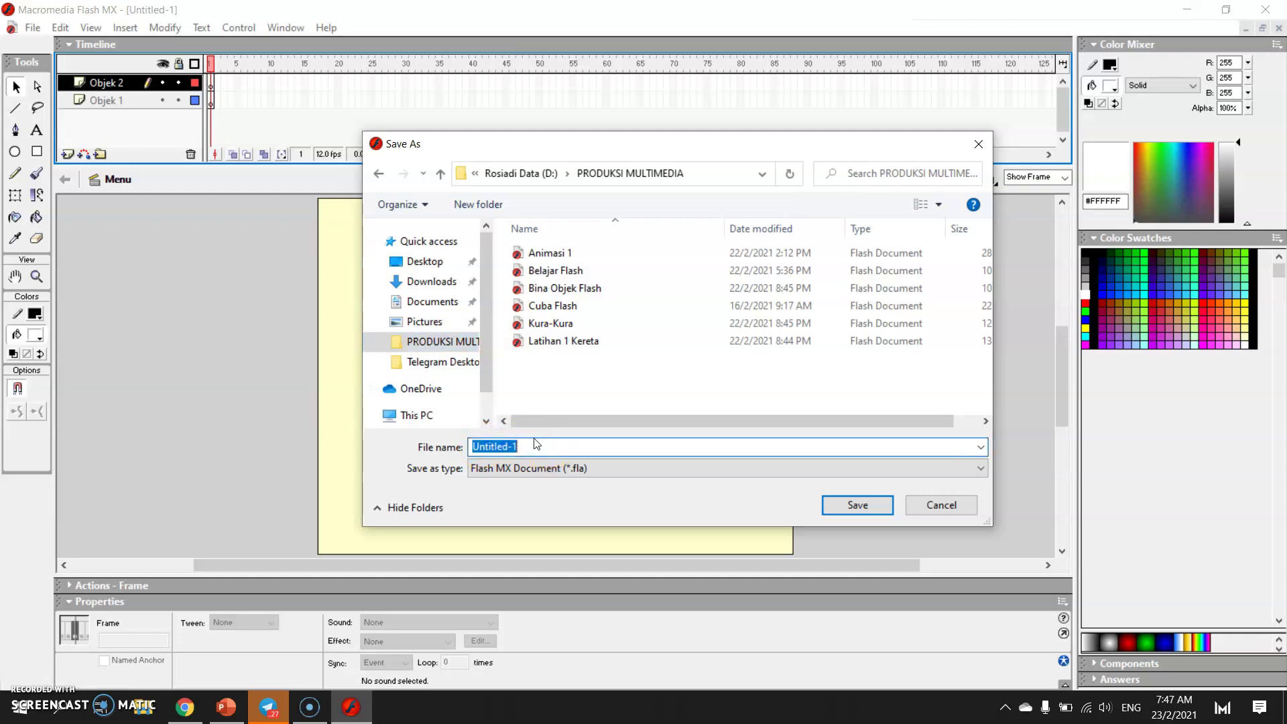
pyautogui.write('Belajar ')
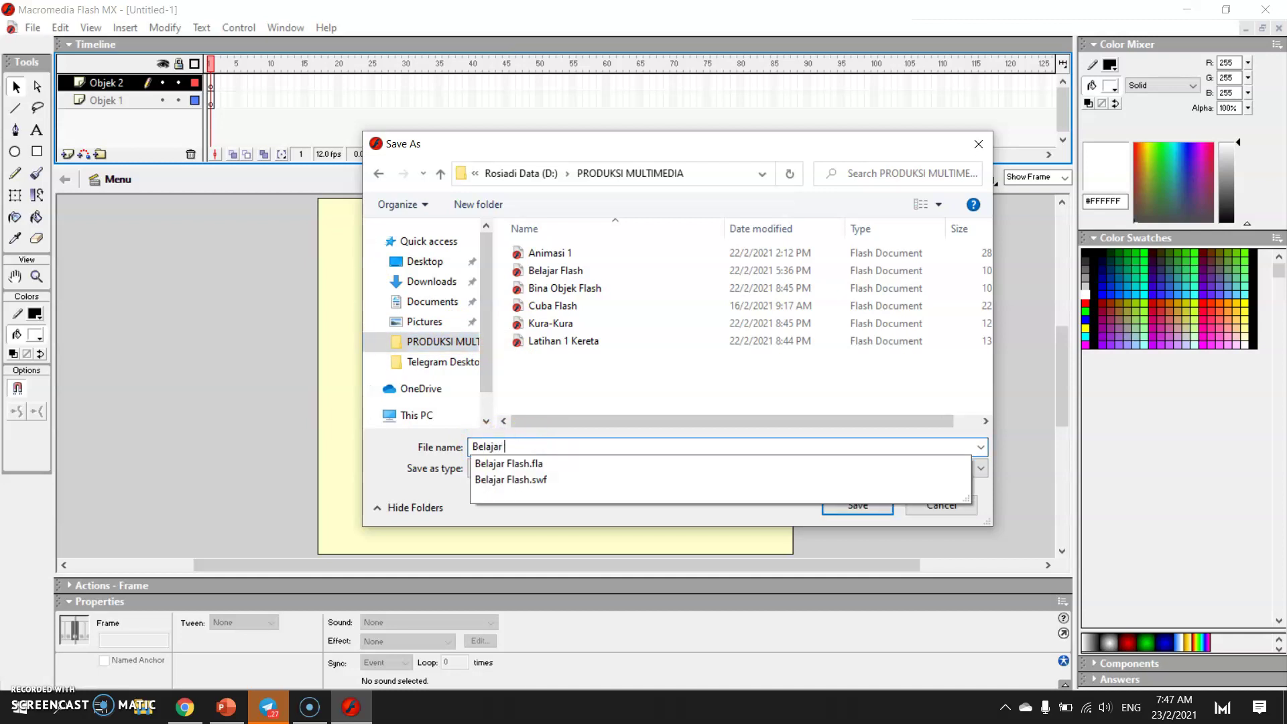
pyautogui.write('Flash 1')
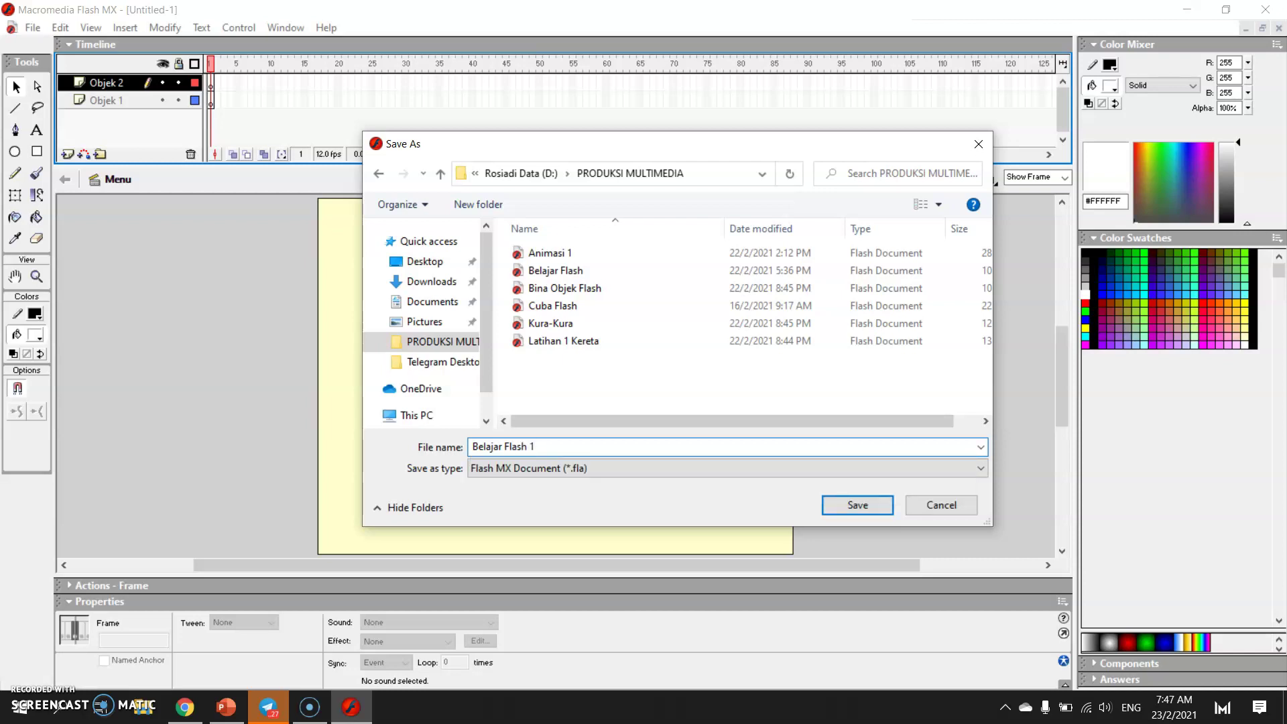
pyautogui.click(860, 505)
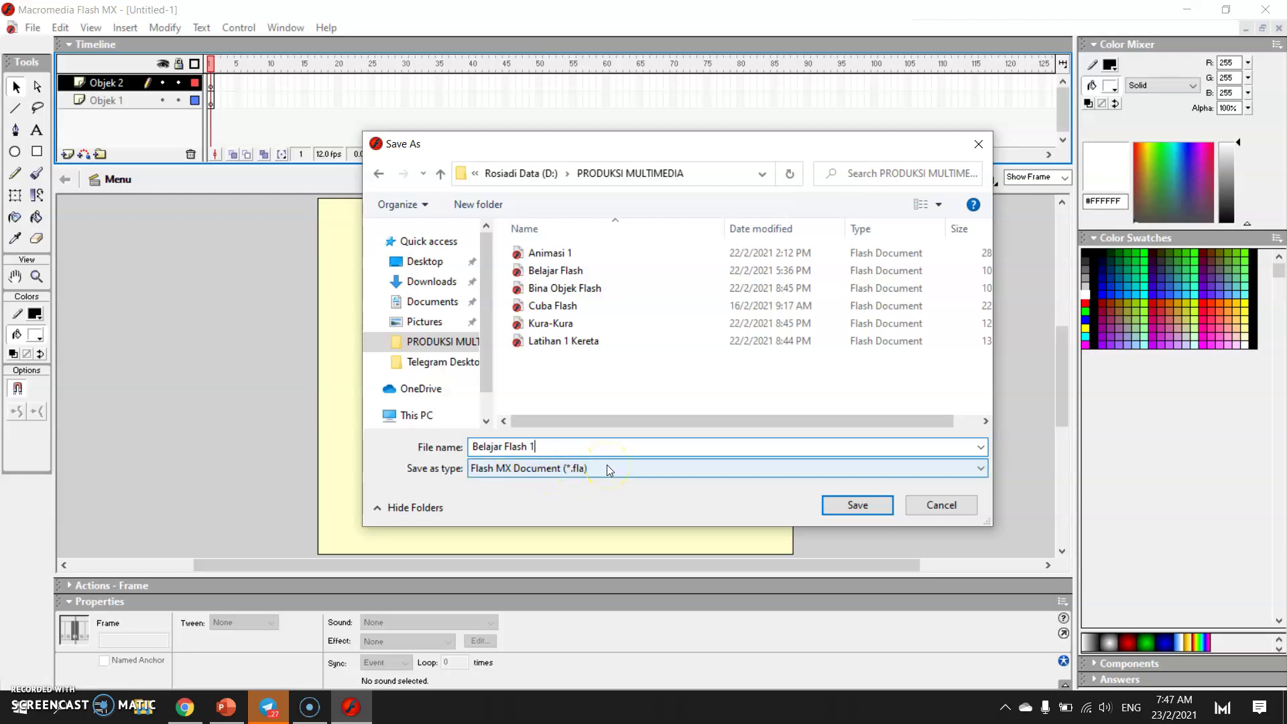
pyautogui.click(848, 504)
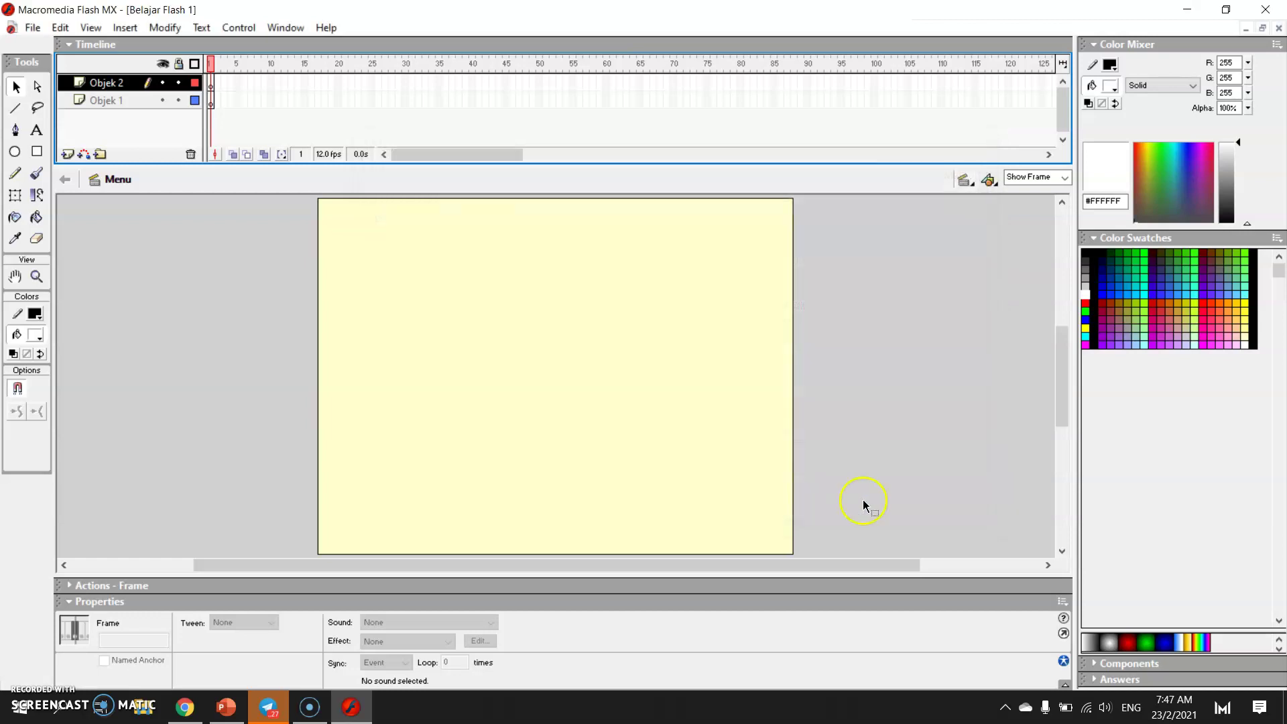
# Step: Export the movie as Belajar Flash 1 in Flash Movie (*.swf) format, accepting the default Flash Player export settings
pyautogui.click(34, 30)
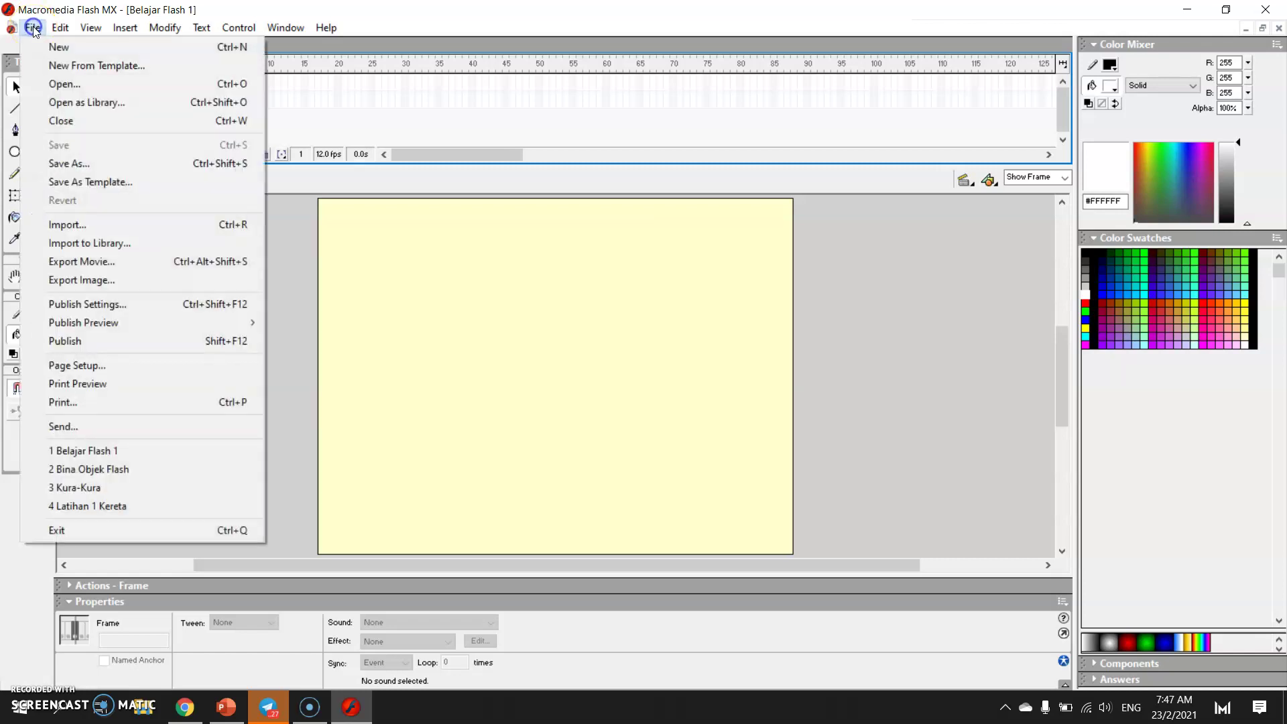
pyautogui.click(103, 262)
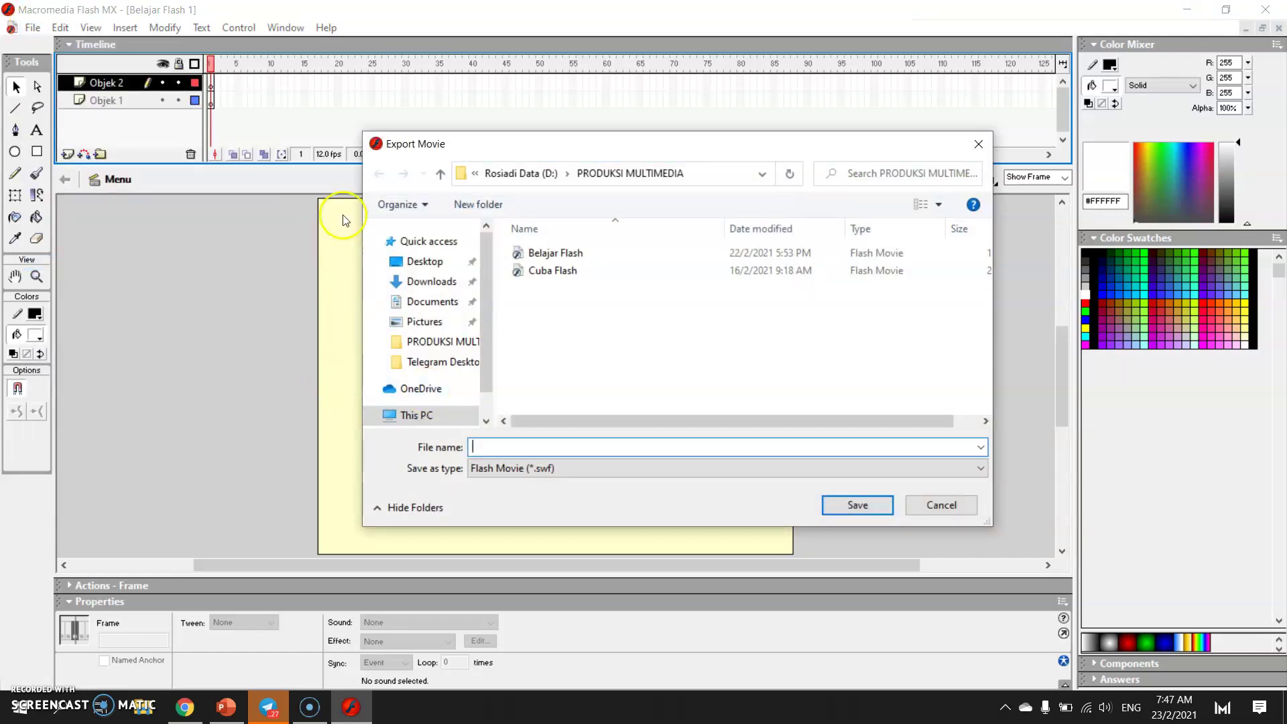
pyautogui.click(502, 444)
pyautogui.write('Be')
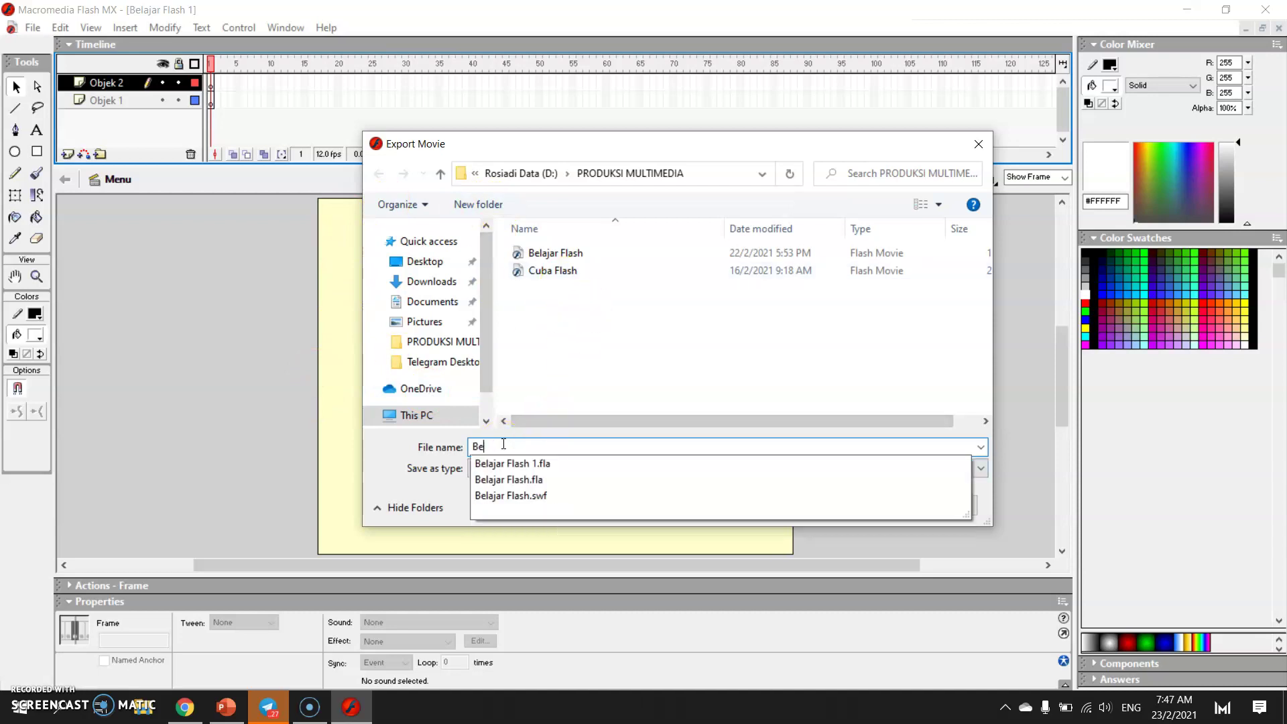
pyautogui.write('lajar Flash 1')
pyautogui.click(440, 489)
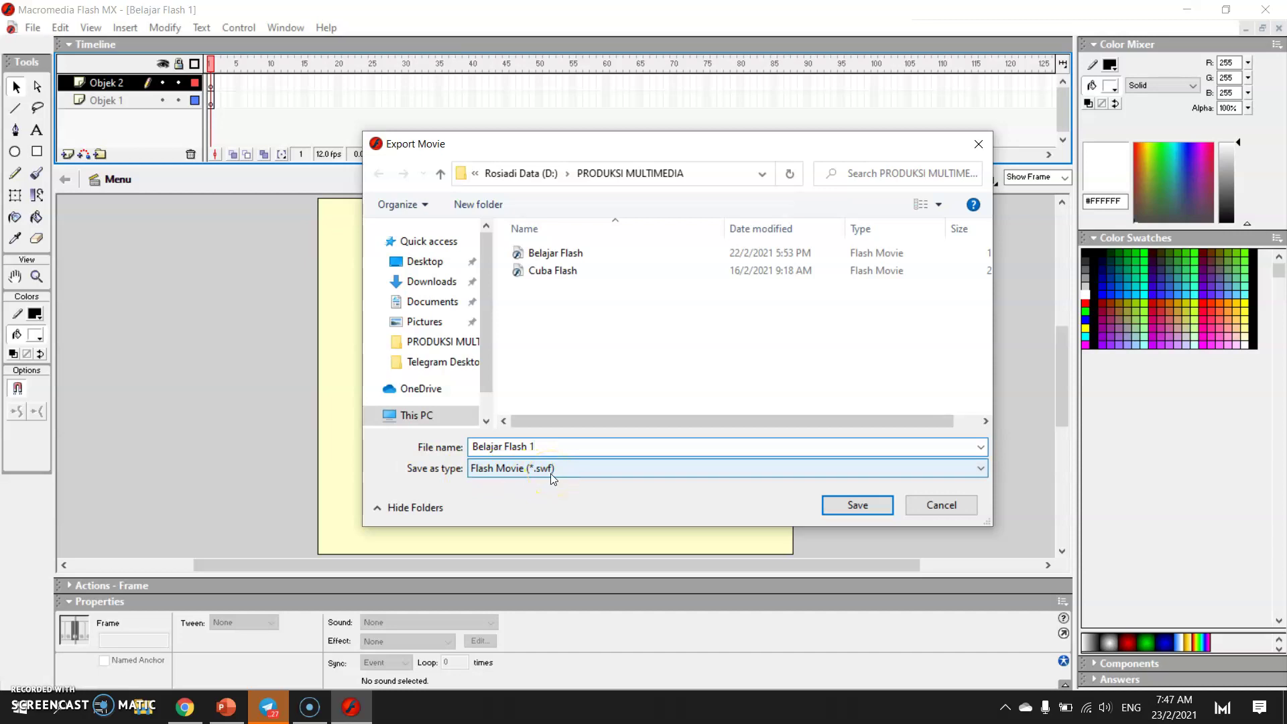
pyautogui.click(858, 507)
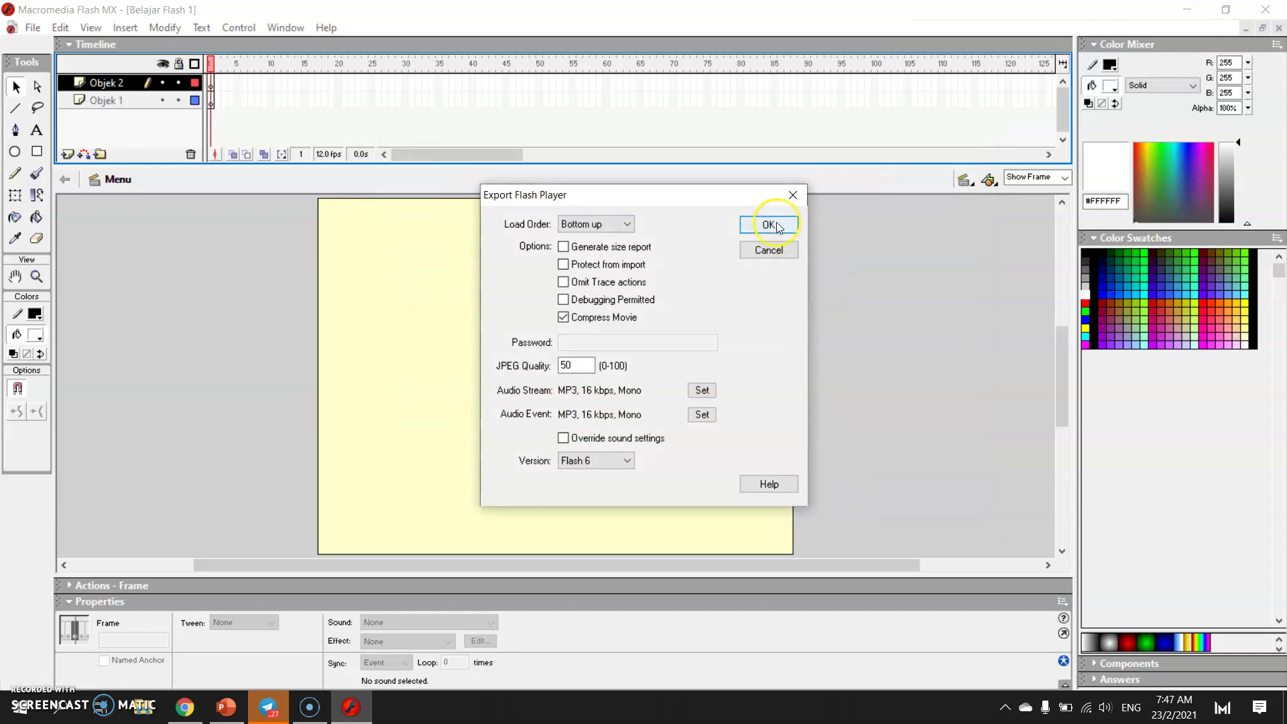
pyautogui.click(775, 225)
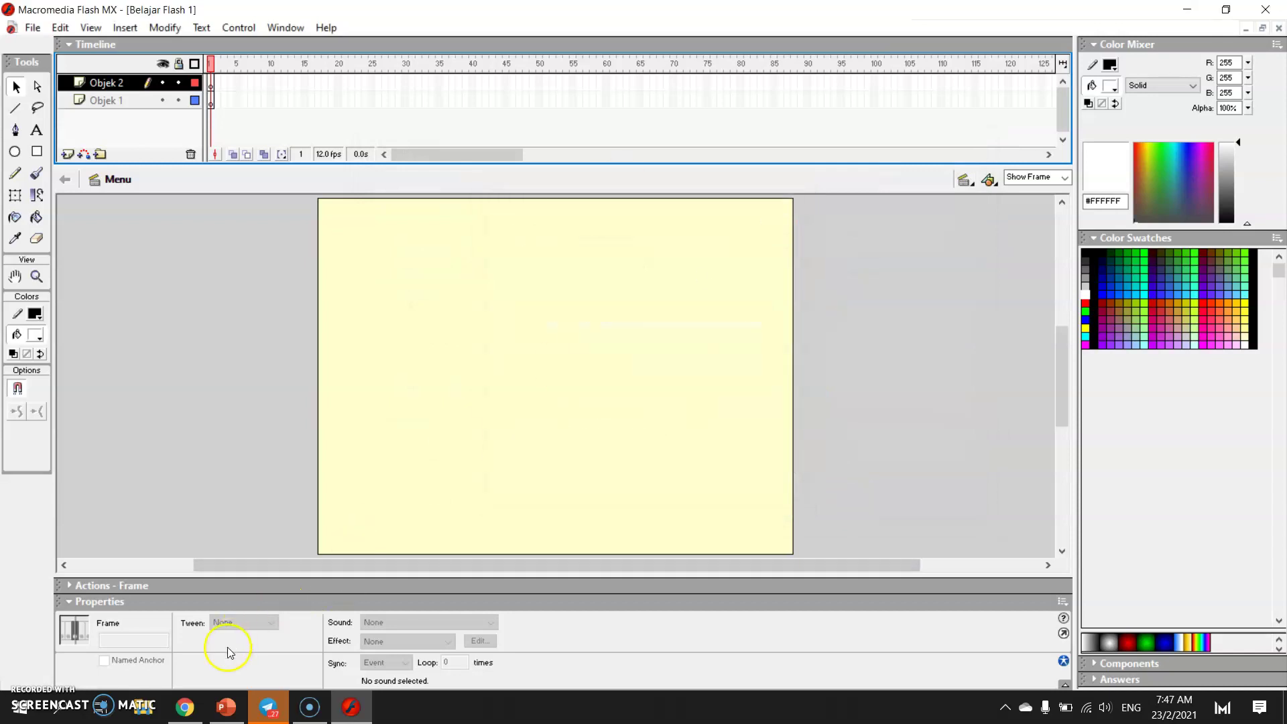
# Step: Switch to File Explorer and compare the Belajar Flash 1 document and movie files in the PRODUKSI MULTIMEDIA folder
pyautogui.click(148, 705)
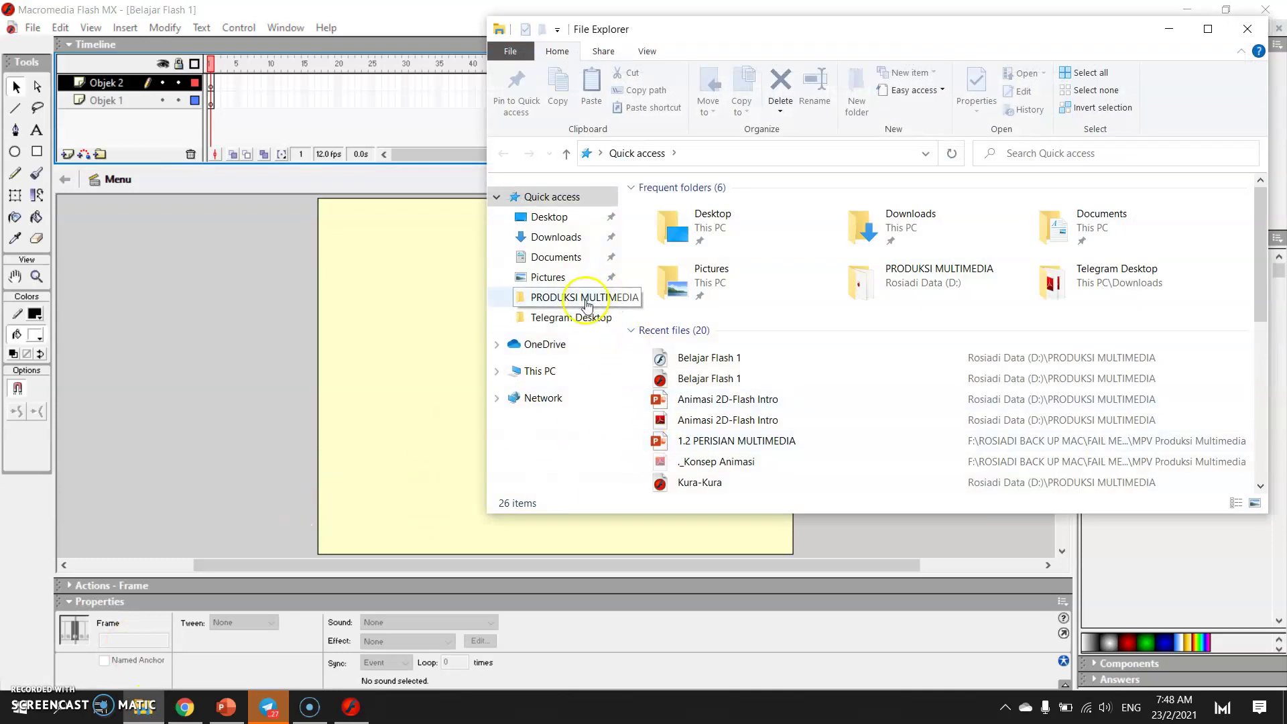
pyautogui.click(586, 304)
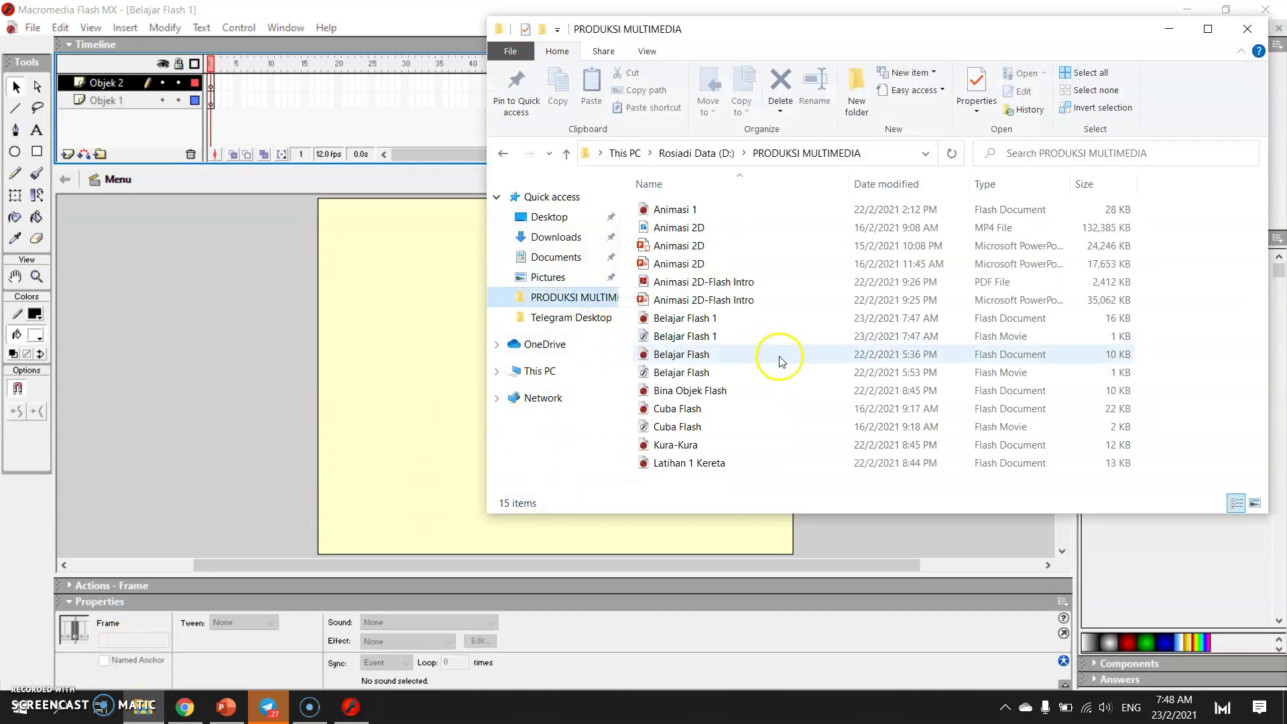
pyautogui.click(699, 322)
pyautogui.doubleClick(701, 339)
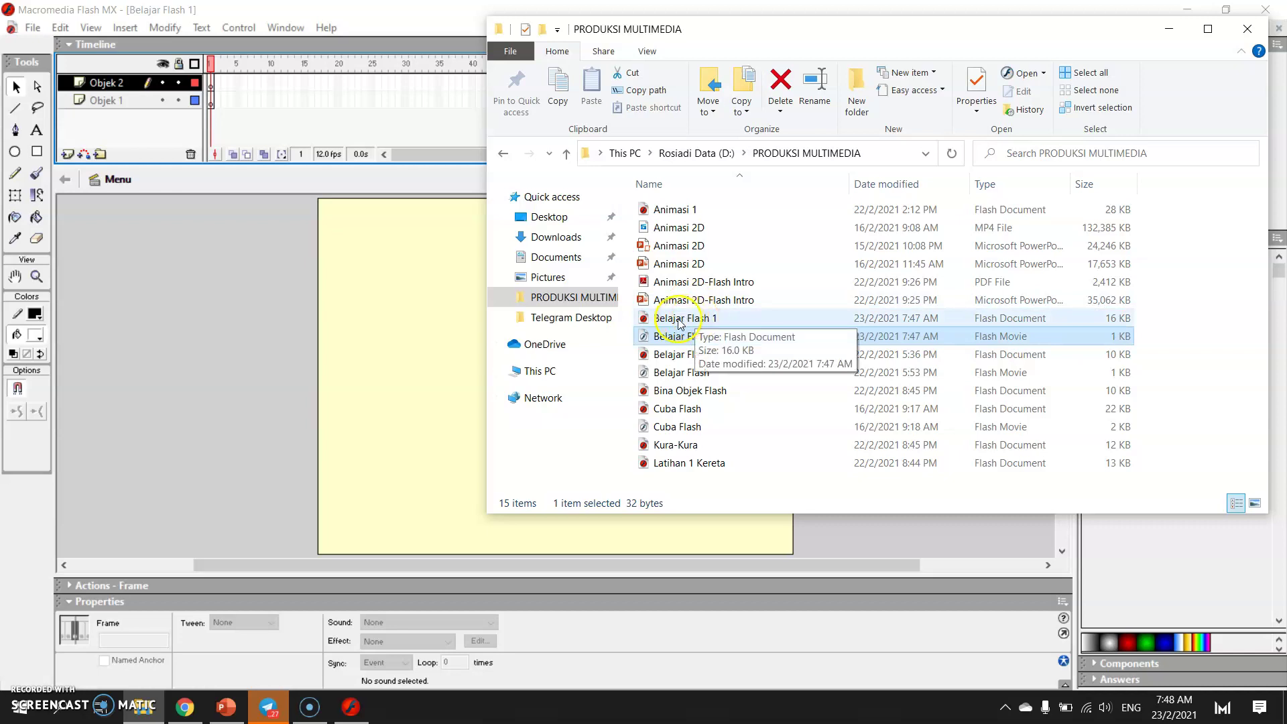
pyautogui.click(696, 321)
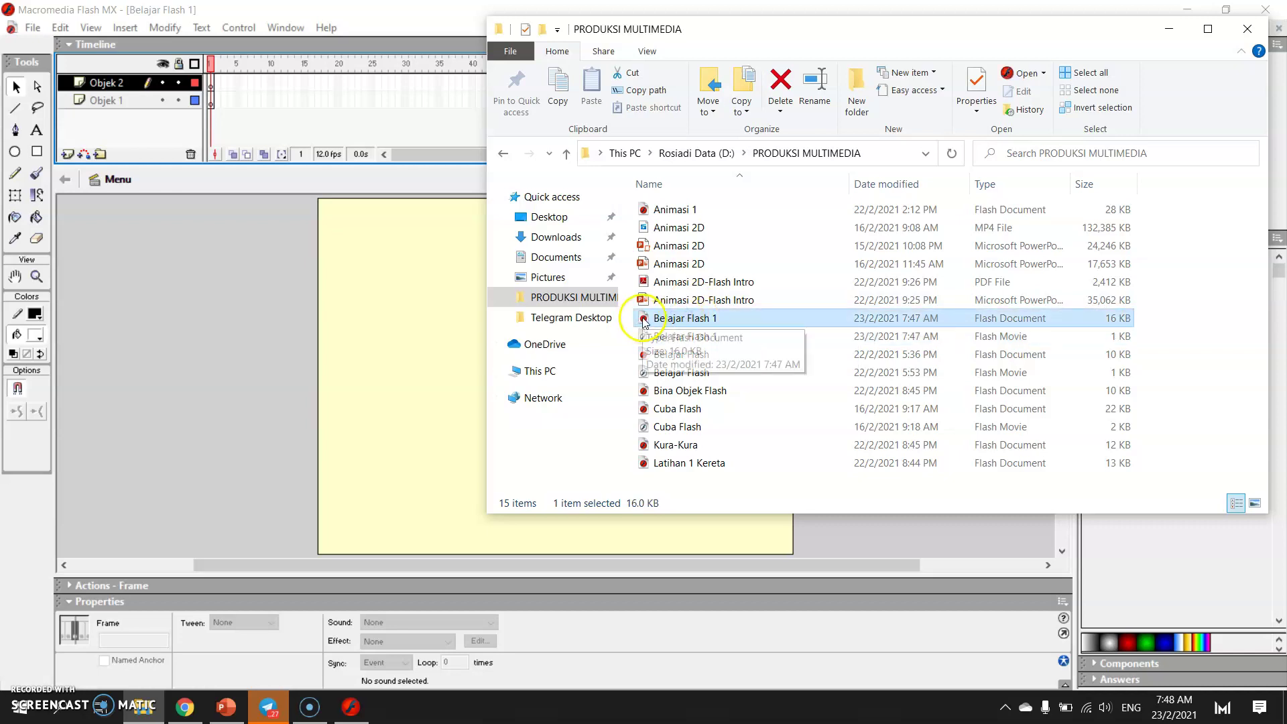
pyautogui.click(698, 339)
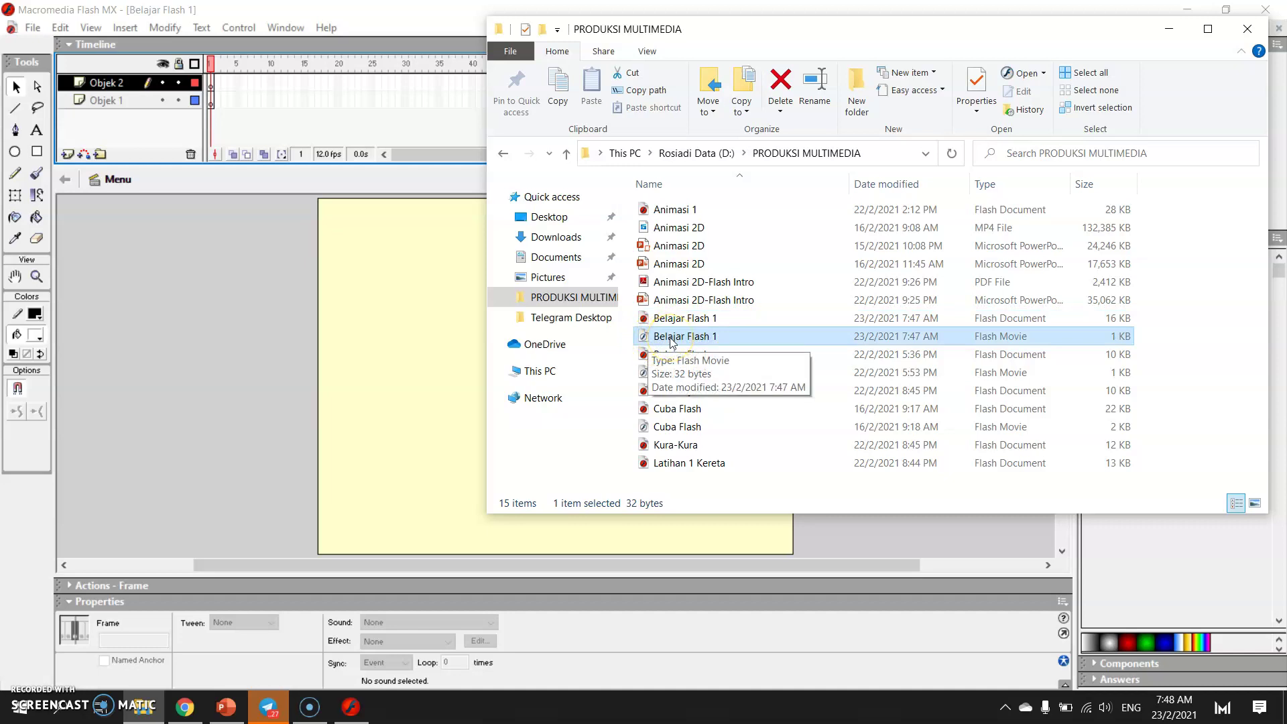
# Step: Play the exported Belajar Flash 1 movie in Flash Player, reposition its window and close it
pyautogui.doubleClick(672, 340)
pyautogui.moveTo(507, 184); pyautogui.dragTo(465, 104)
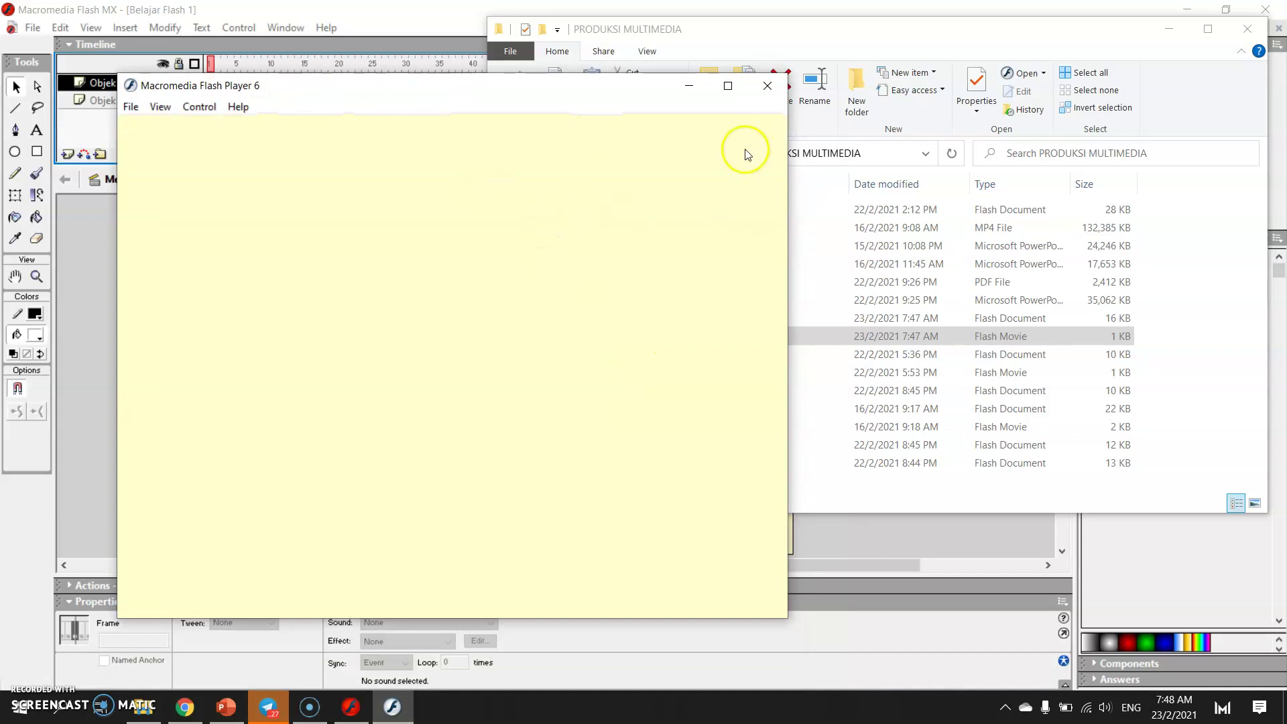
pyautogui.click(768, 87)
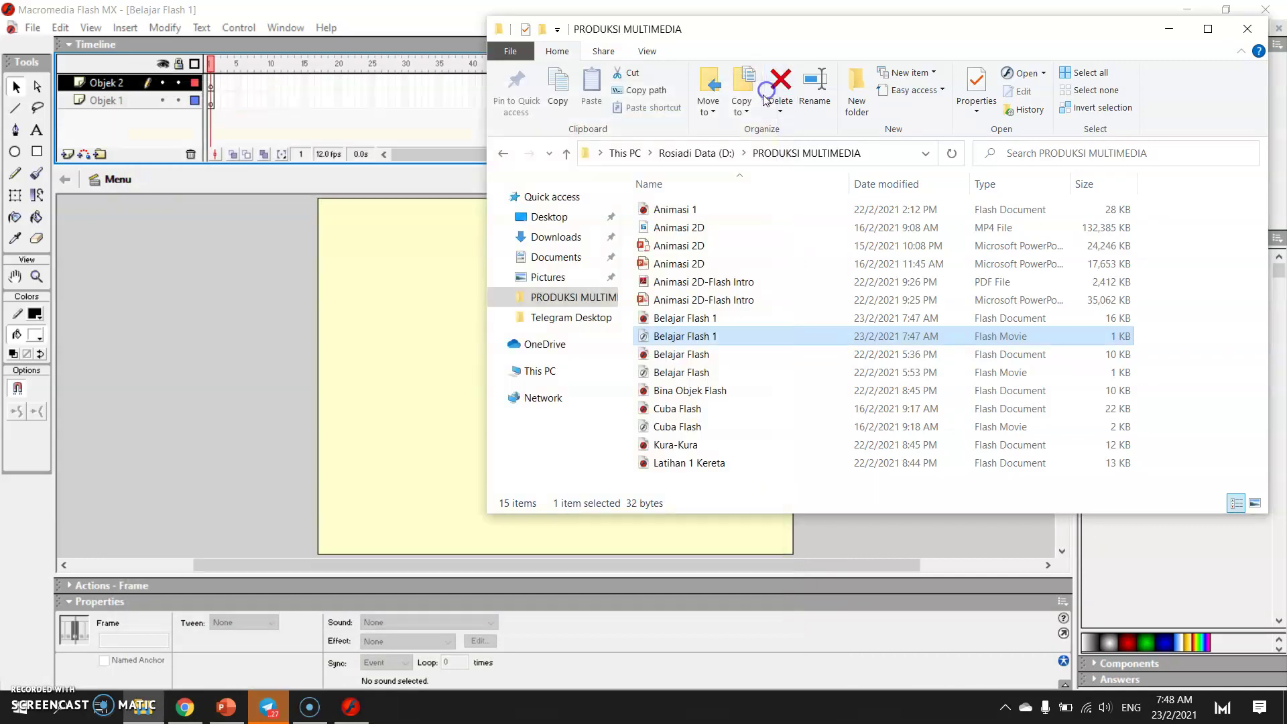
# Step: Open the Belajar Flash 1 Flash document from the folder and minimize the Flash window
pyautogui.doubleClick(674, 320)
pyautogui.click(517, 332)
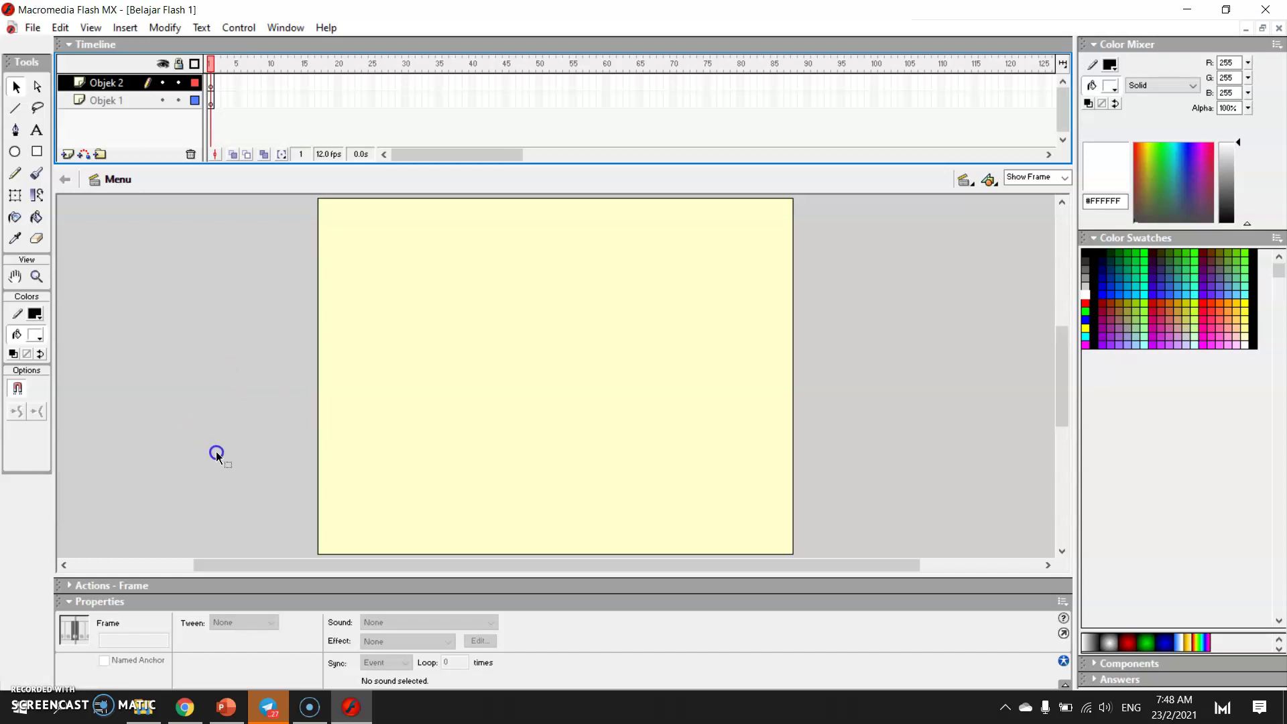
pyautogui.click(309, 704)
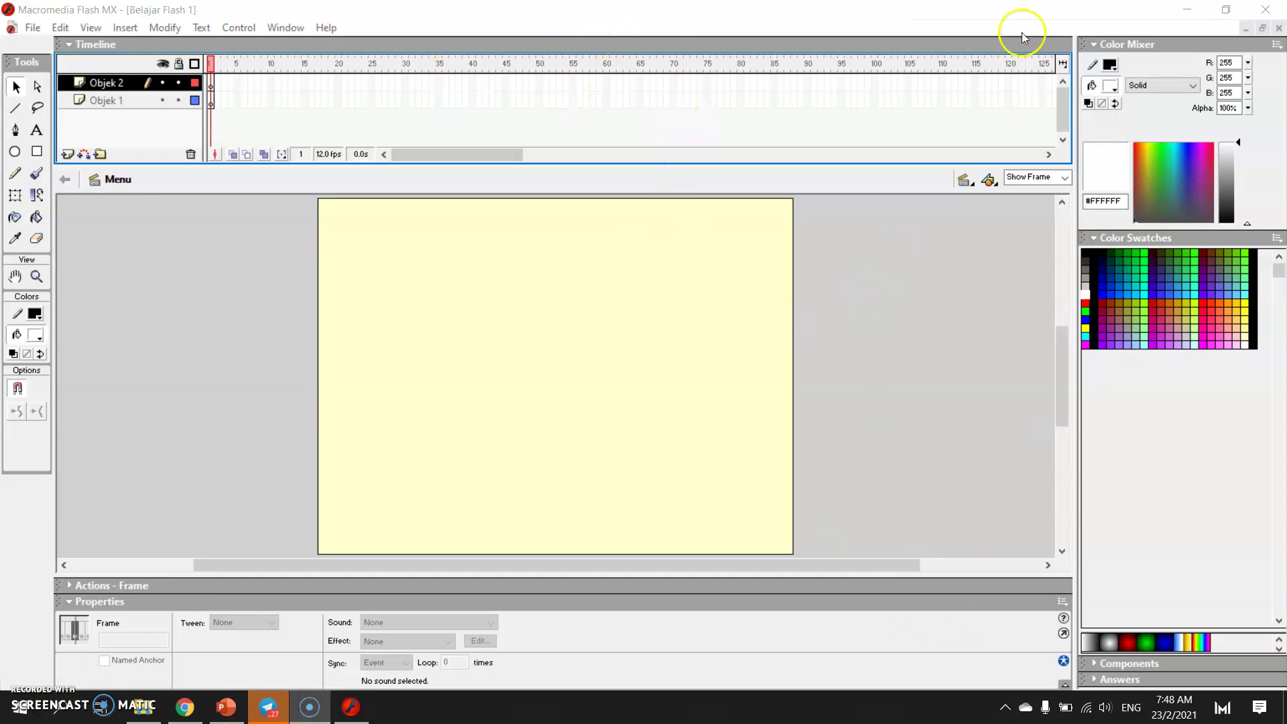
pyautogui.click(1187, 10)
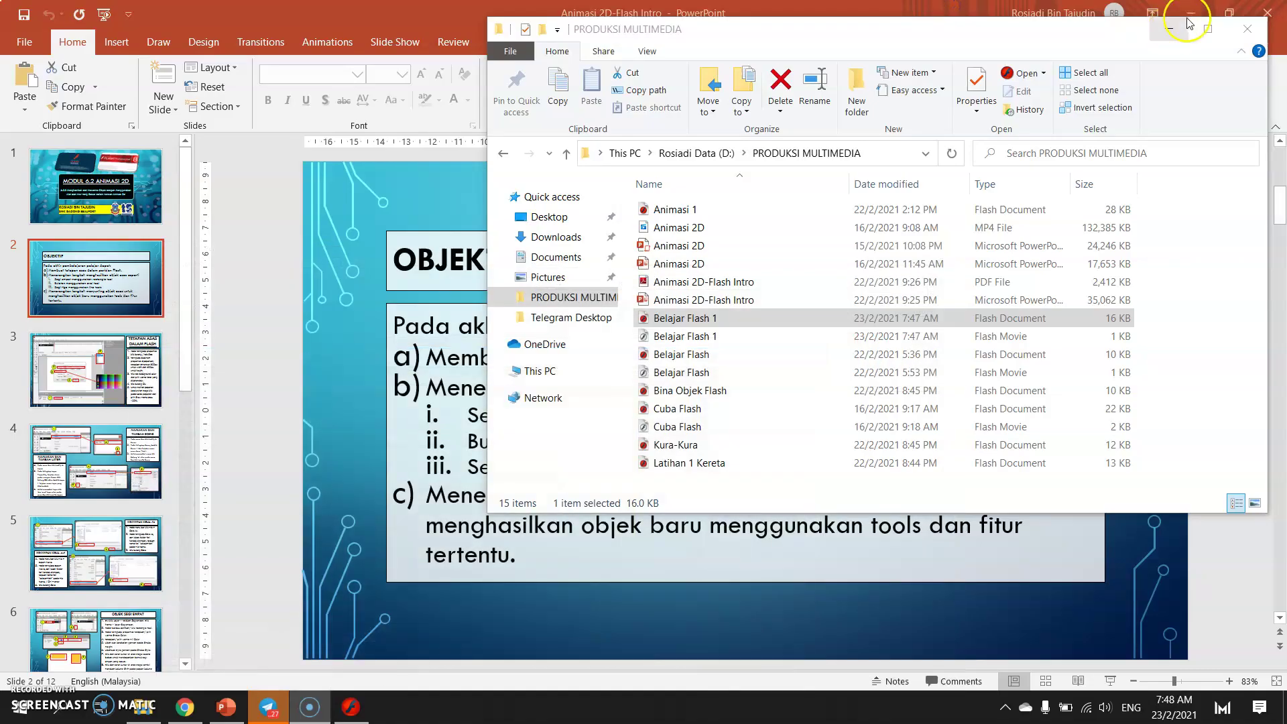